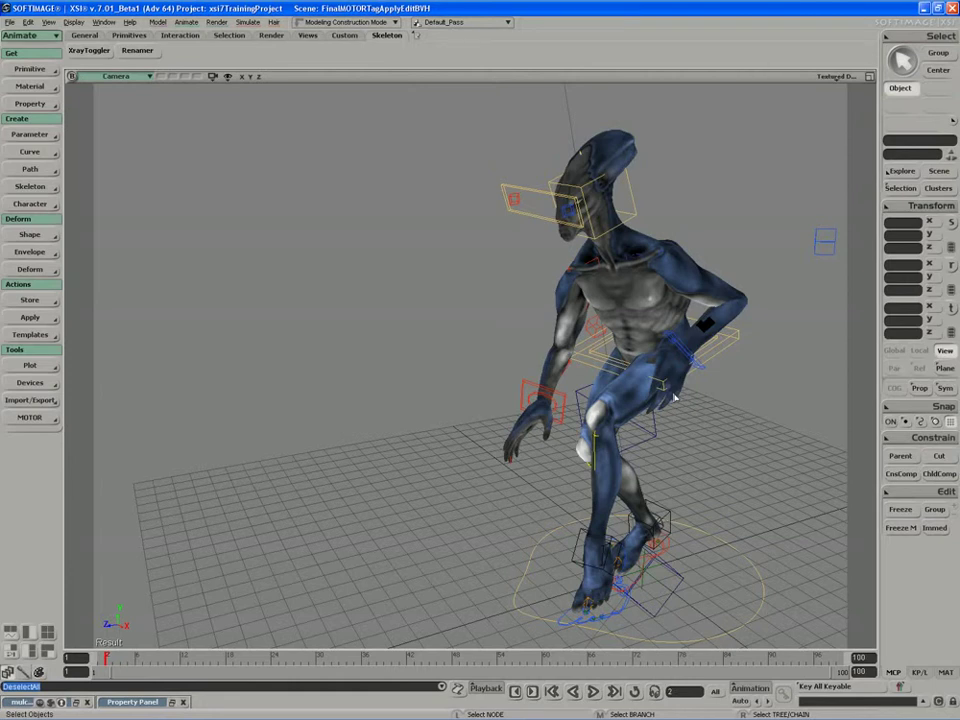
- Restore the four-view layout and expand mulcorAdvancedRigModel in the explorer to inspect its properties
scroll(672, 397, "down", 3)
key("s")
left_click_drag(664, 394, 678, 395)
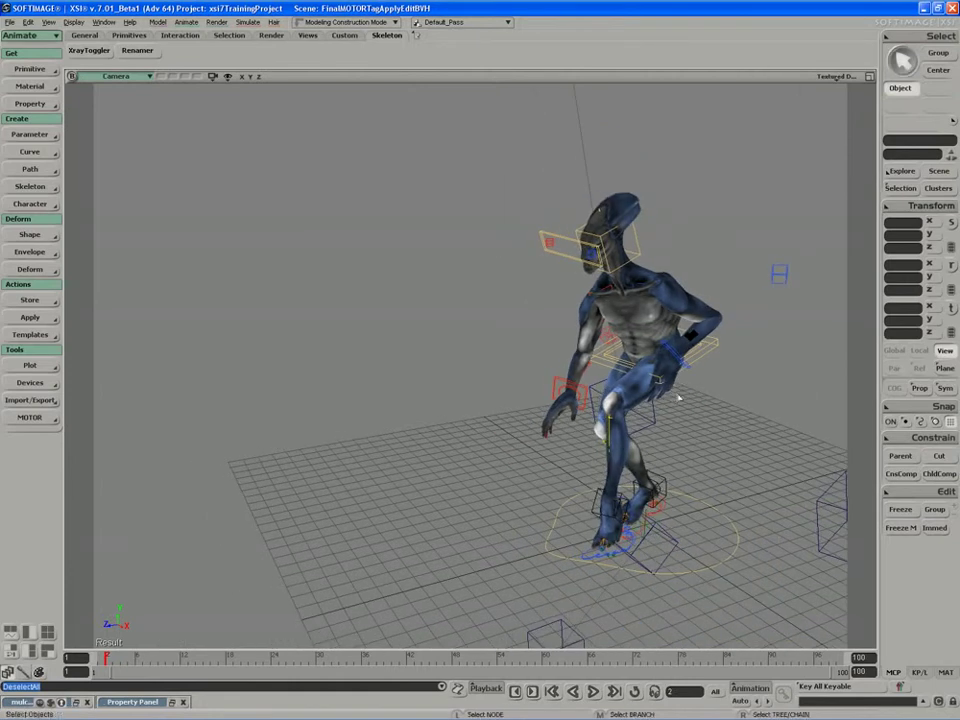
left_click(869, 77)
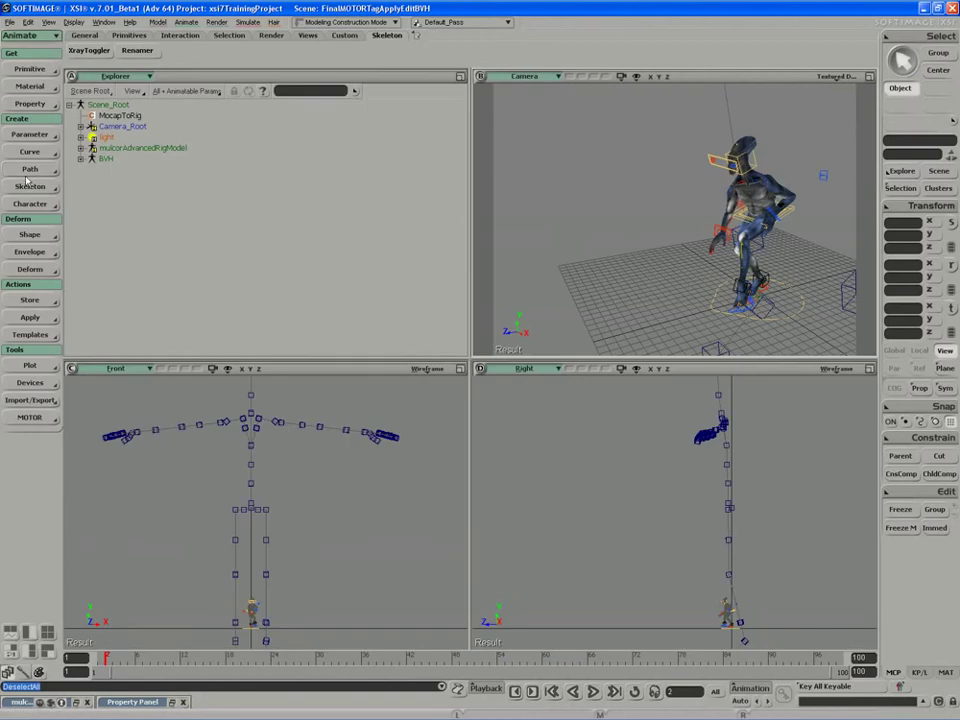
left_click(81, 147)
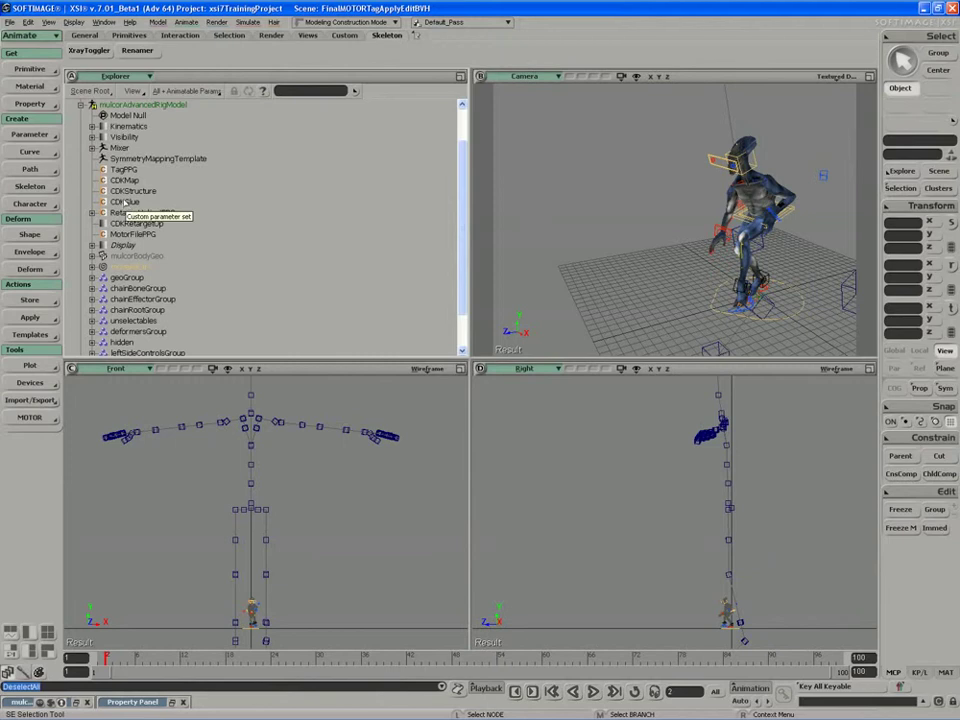
- Add the preset XSI Man Armored character to the scene
left_click(29, 69)
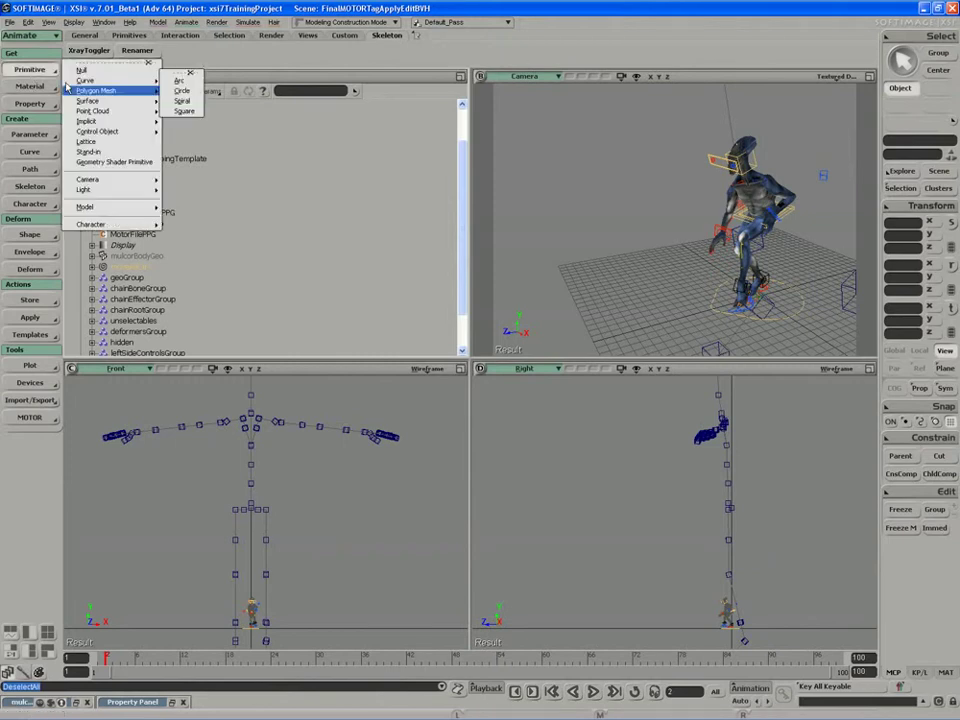
mouse_move(100, 224)
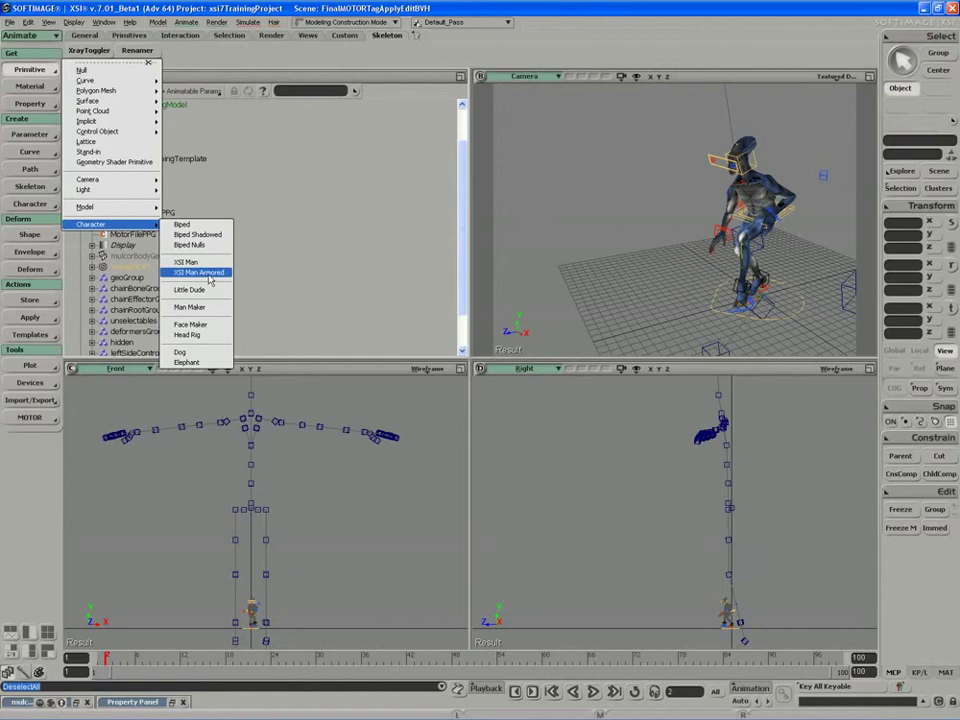
left_click(208, 273)
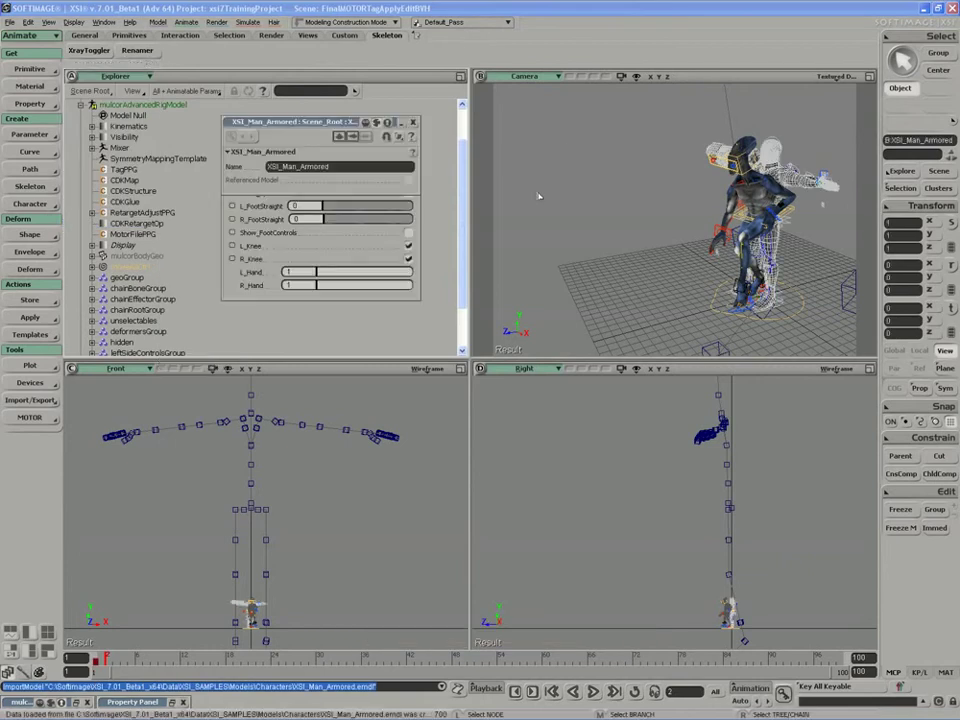
- Delete the gun, its leftover front piece and the gun grip control from XSI_Man_Armored's hand
right_click_drag(637, 189, 634, 202)
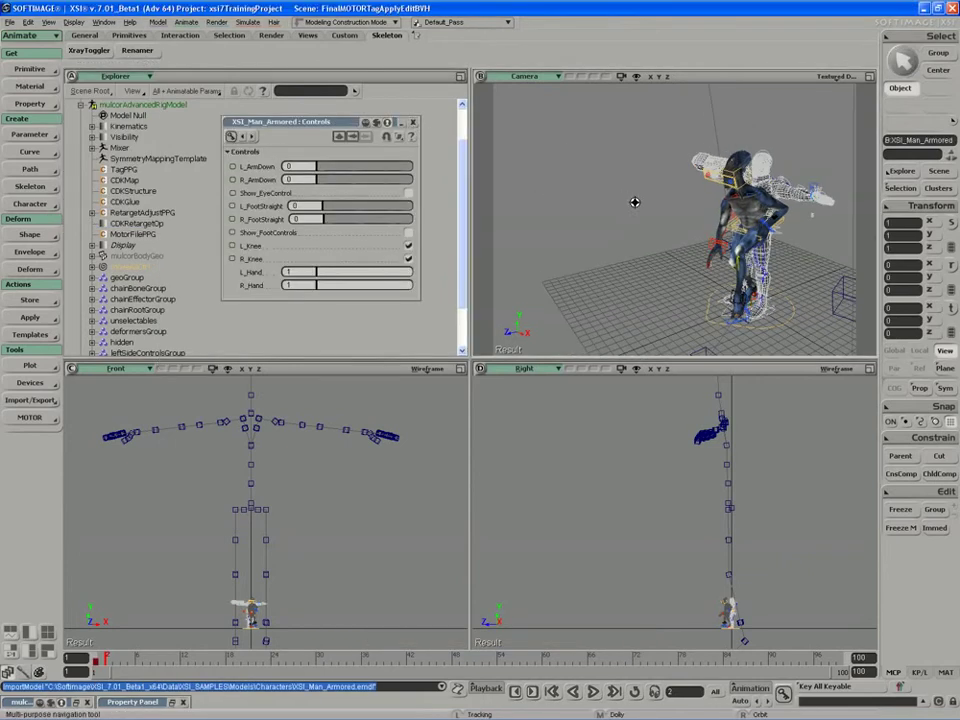
key("space")
left_click(869, 77)
key("s")
right_click_drag(625, 255, 441, 371)
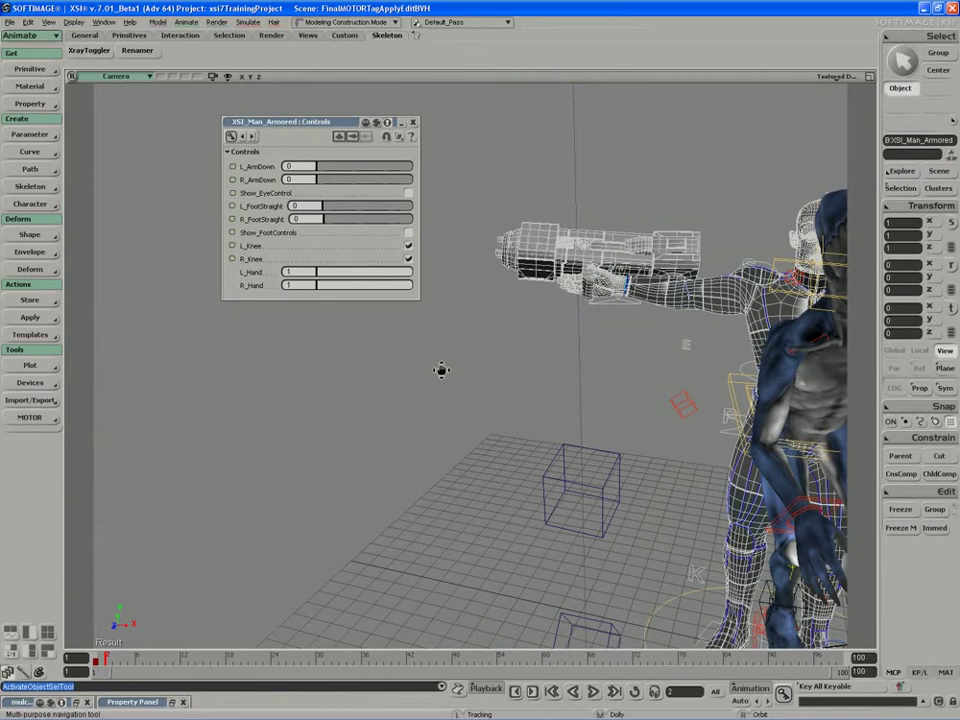
middle_click_drag(441, 371, 640, 360)
middle_click(603, 356)
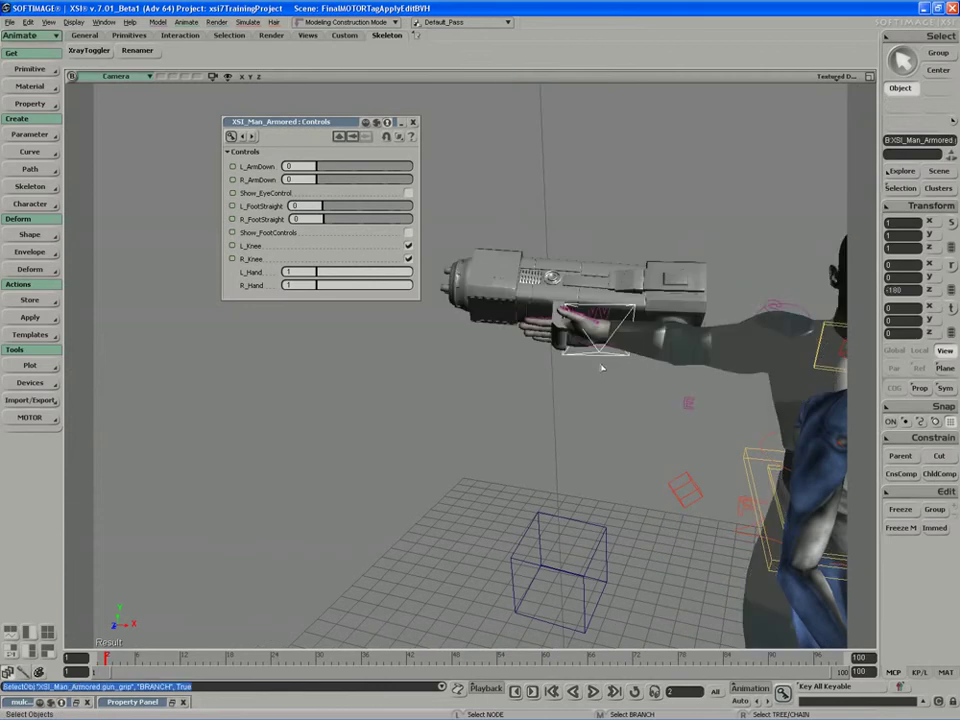
middle_click(580, 283)
key("h")
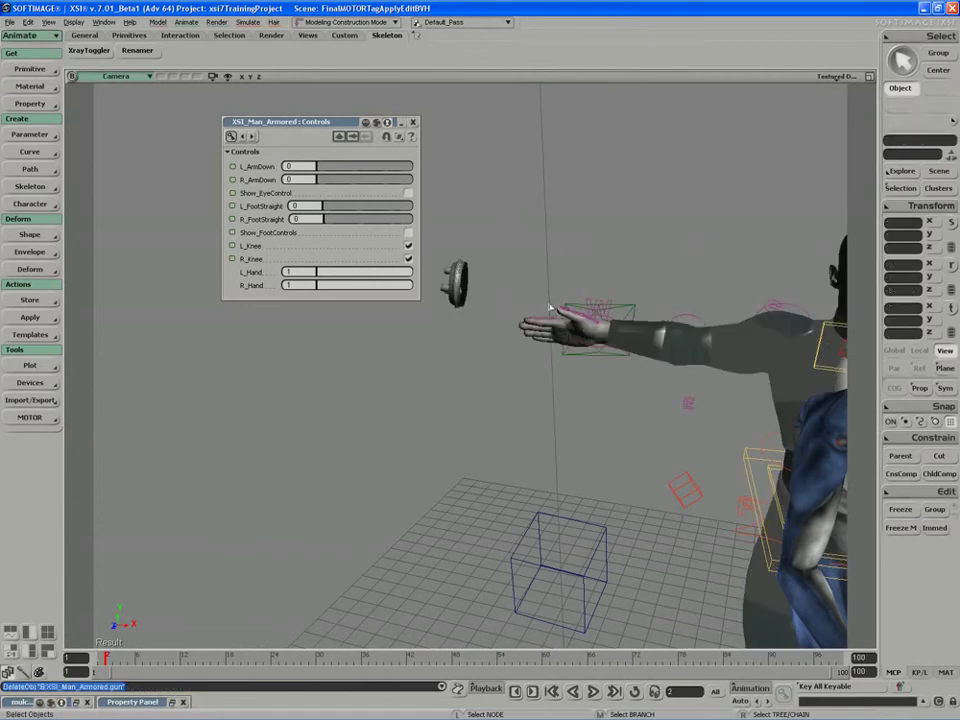
middle_click(456, 281)
key("h")
left_click(581, 357)
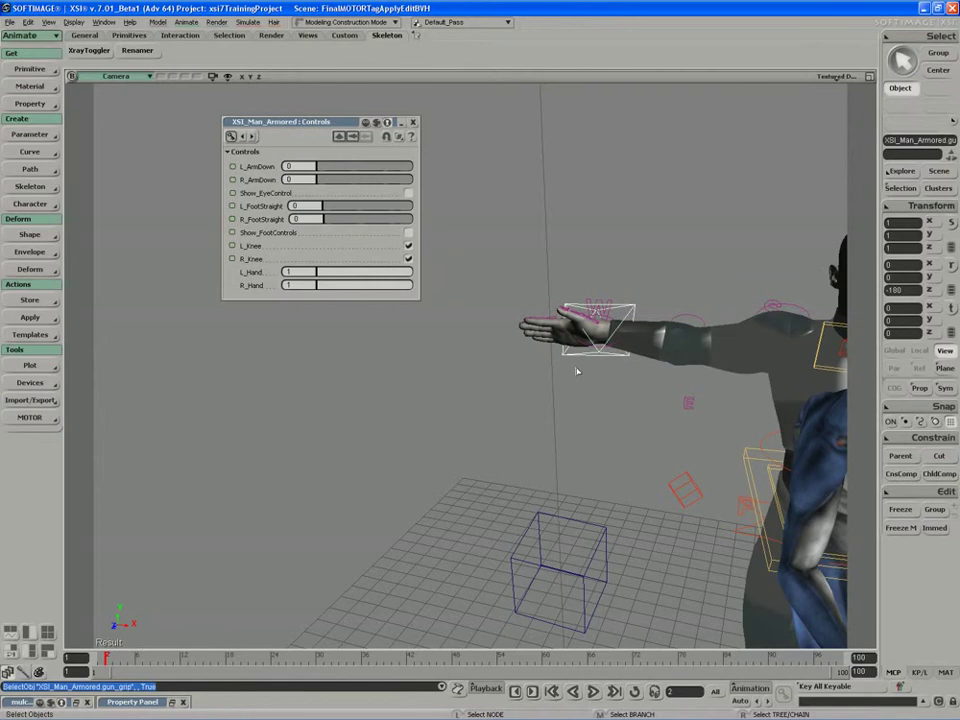
key("h")
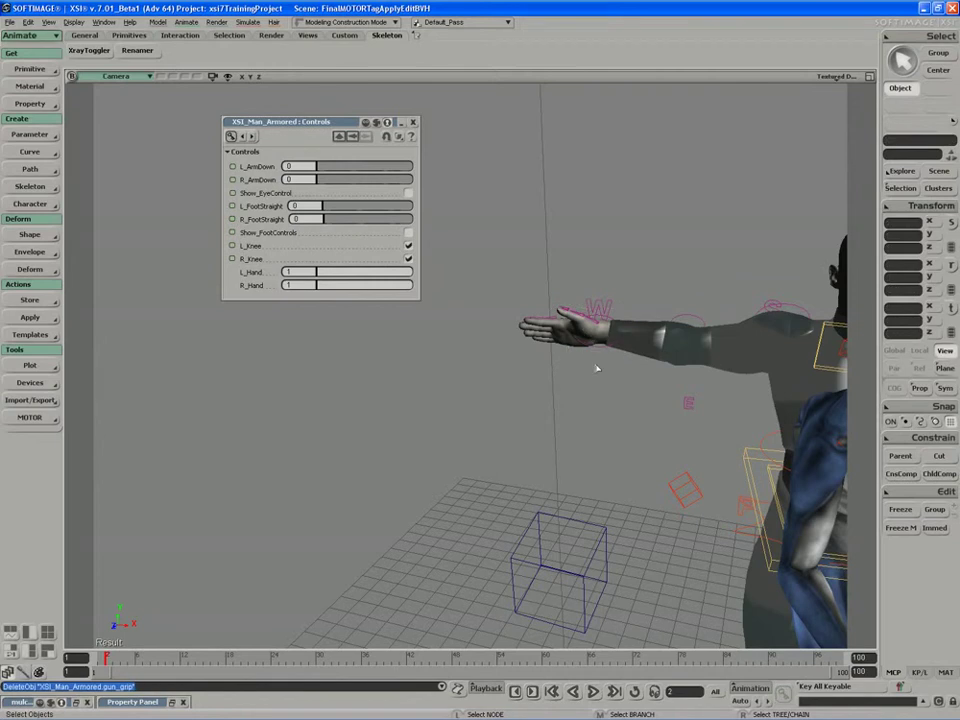
- Close the XSI_Man_Armored controls page and return the enlarged camera view to the four-view layout
key("s")
left_click_drag(638, 384, 512, 371)
middle_click_drag(512, 371, 445, 350)
key("space")
left_click(413, 122)
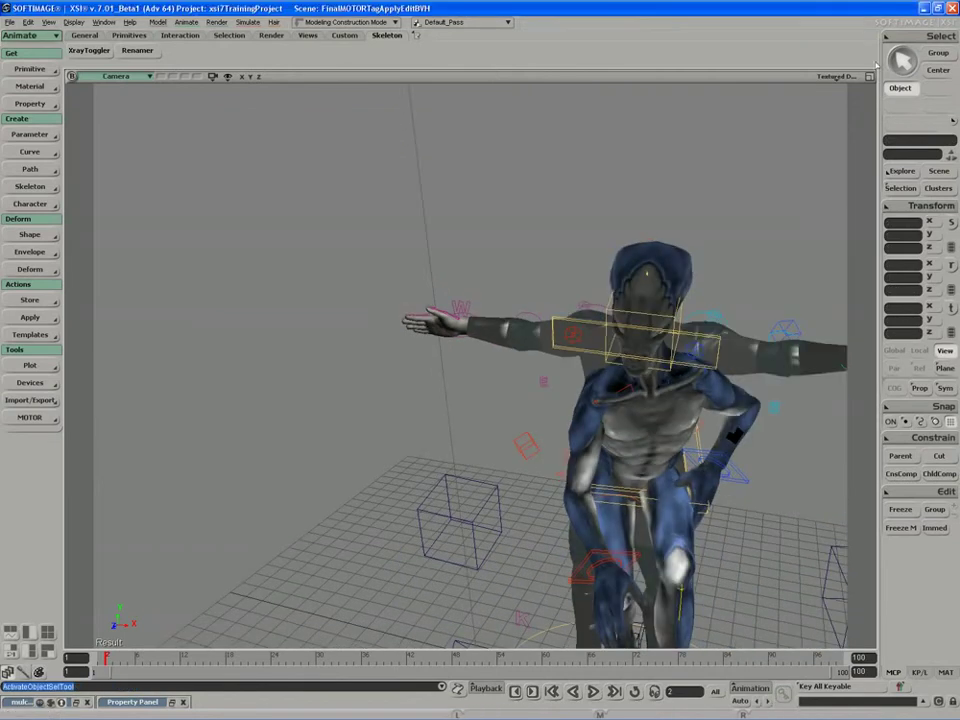
left_click(869, 77)
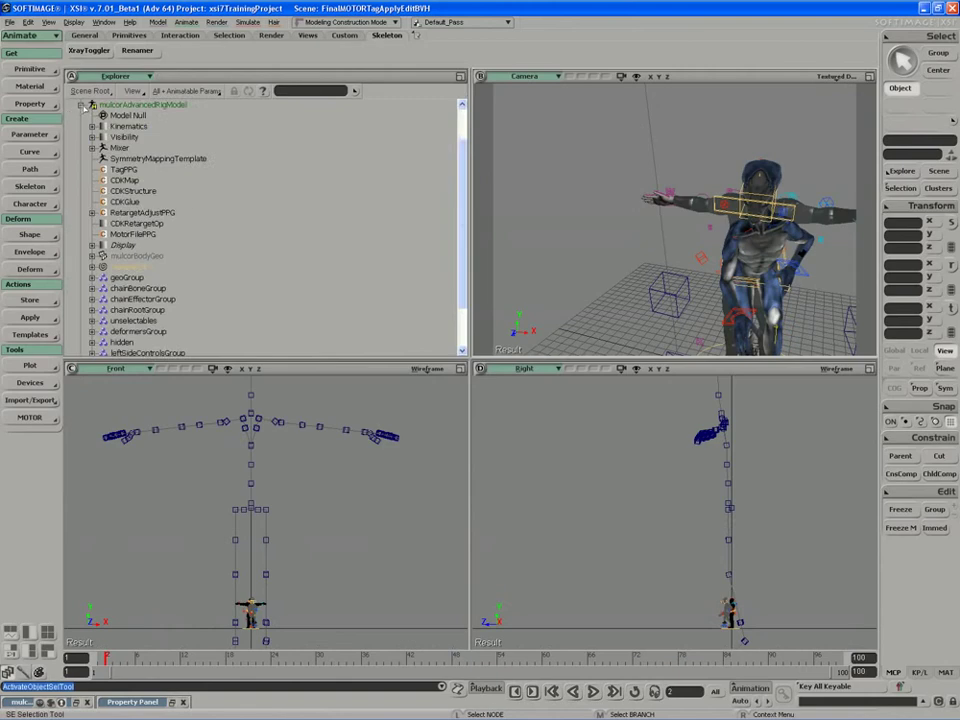
- Compare the tag and CDK properties of XSI_Man_Armored and mulcorAdvancedRigModel in the explorer, and view both characters
left_click(81, 105)
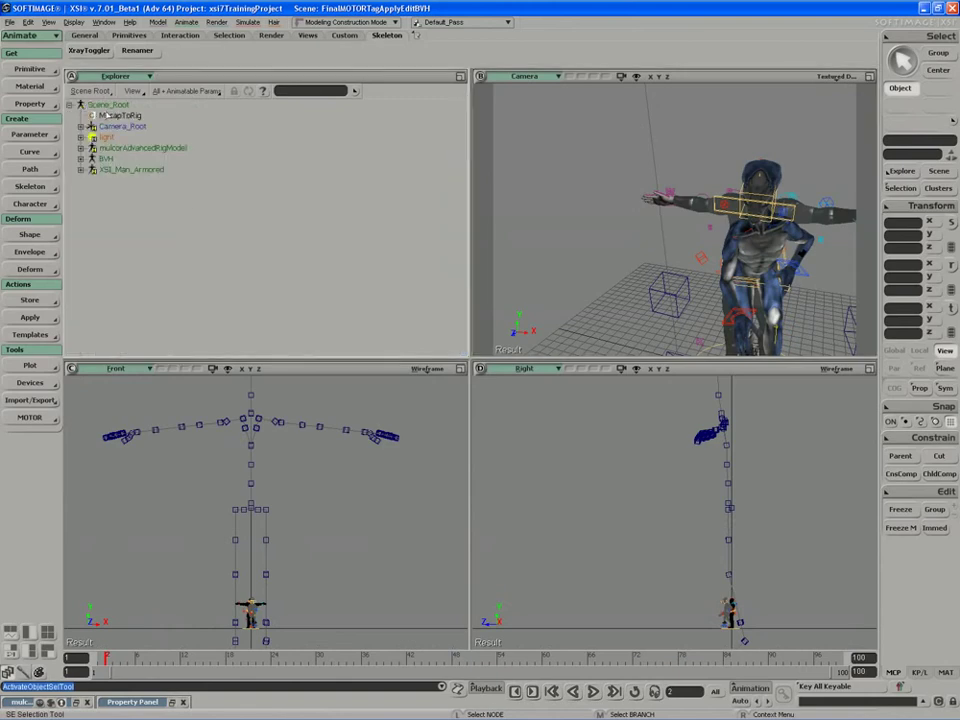
left_click(81, 169)
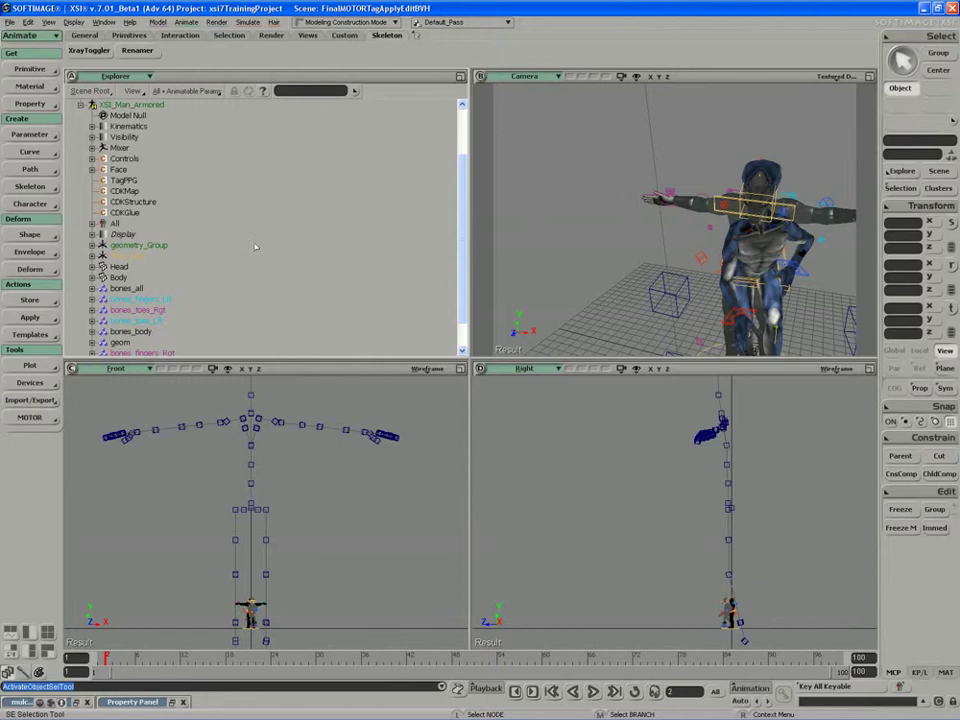
scroll(246, 231, "up", 3)
left_click(81, 148)
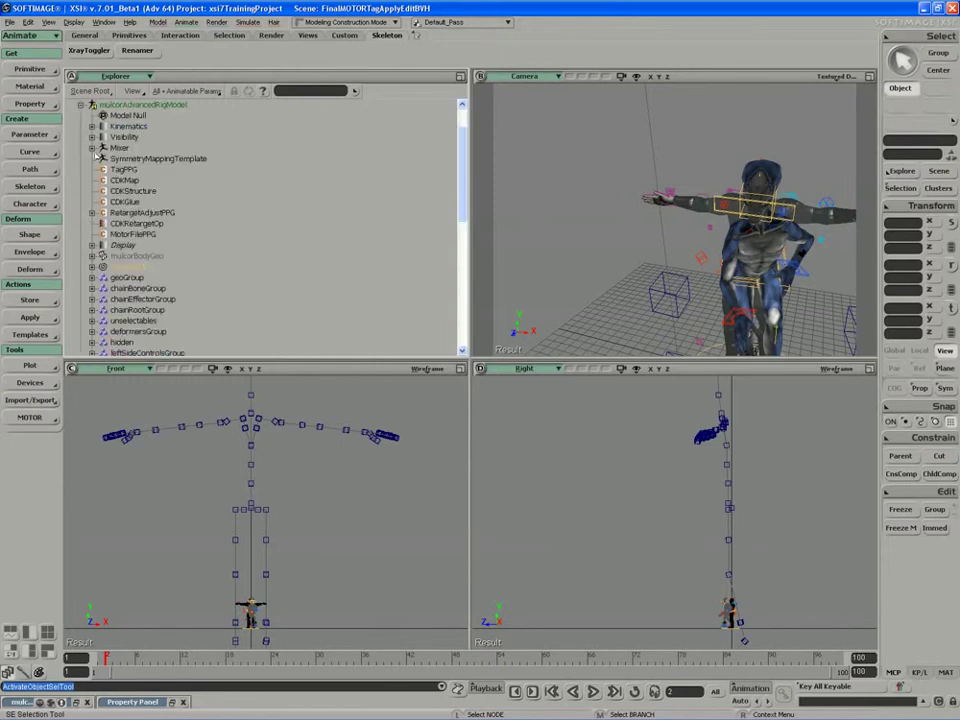
scroll(250, 230, "up", 1)
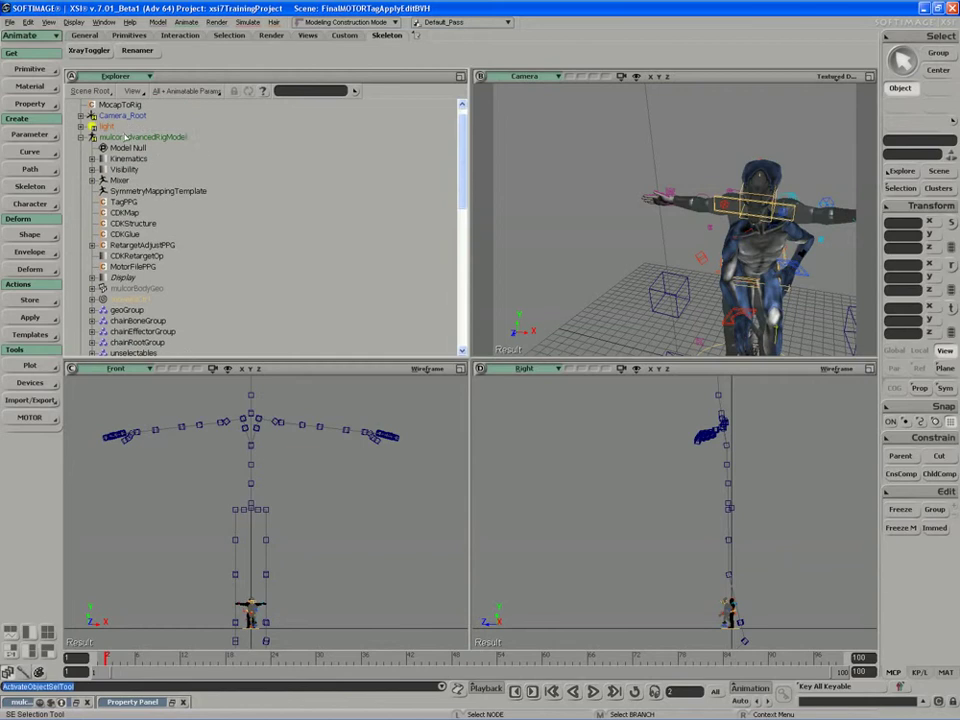
middle_click(140, 136)
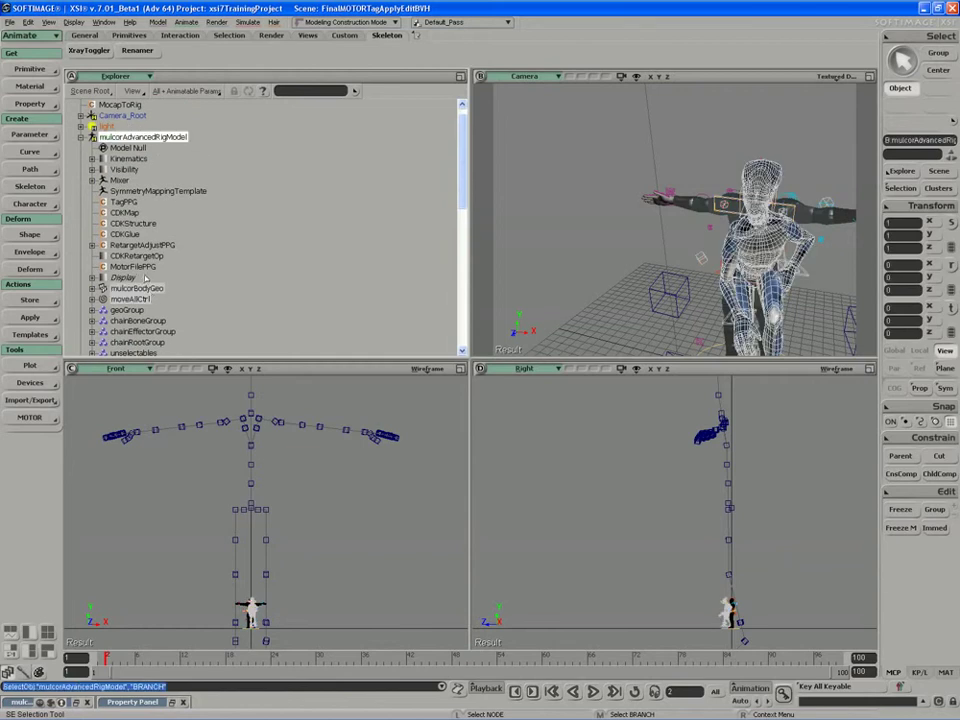
left_click(559, 277)
key("s")
right_click_drag(559, 277, 538, 257)
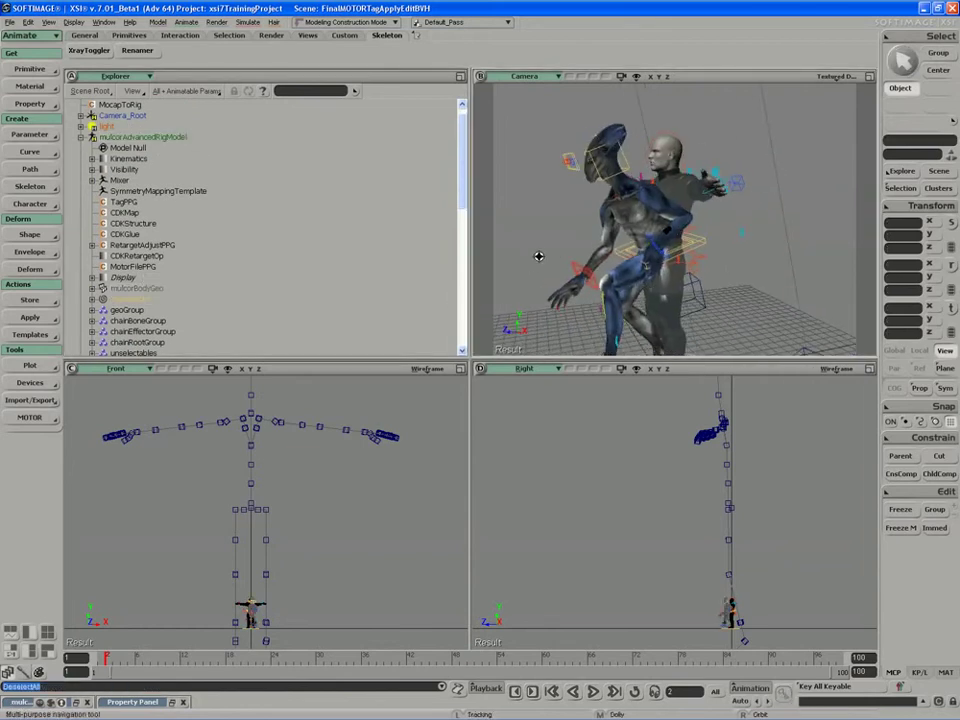
- Open the MOTOR Rig to Rig settings and locate the RigToRigPPG property in the explorer
left_click(35, 417)
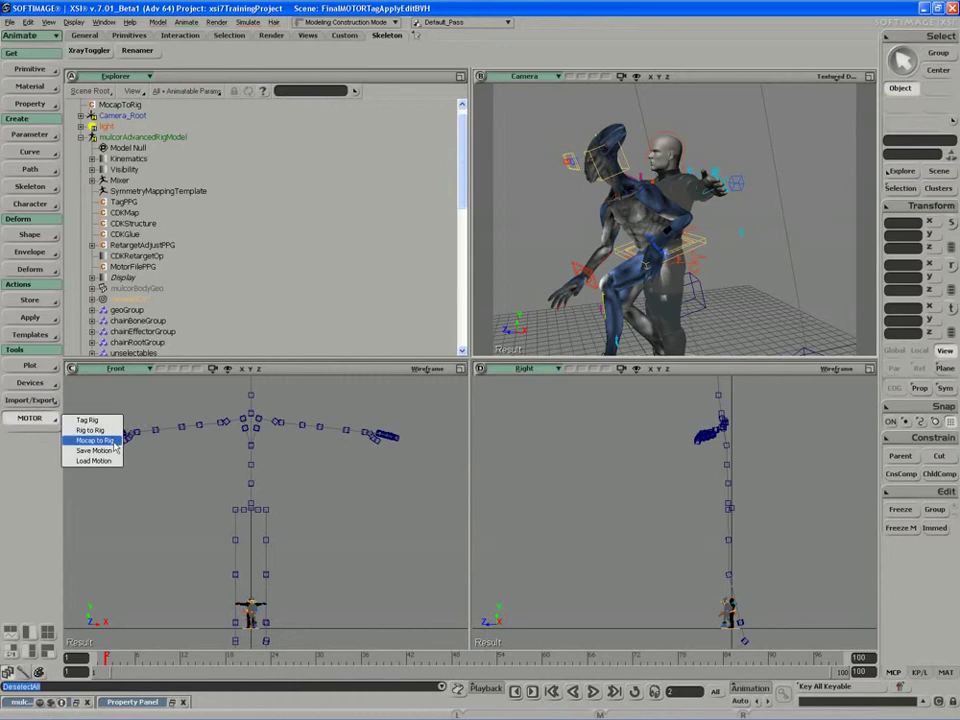
left_click(105, 430)
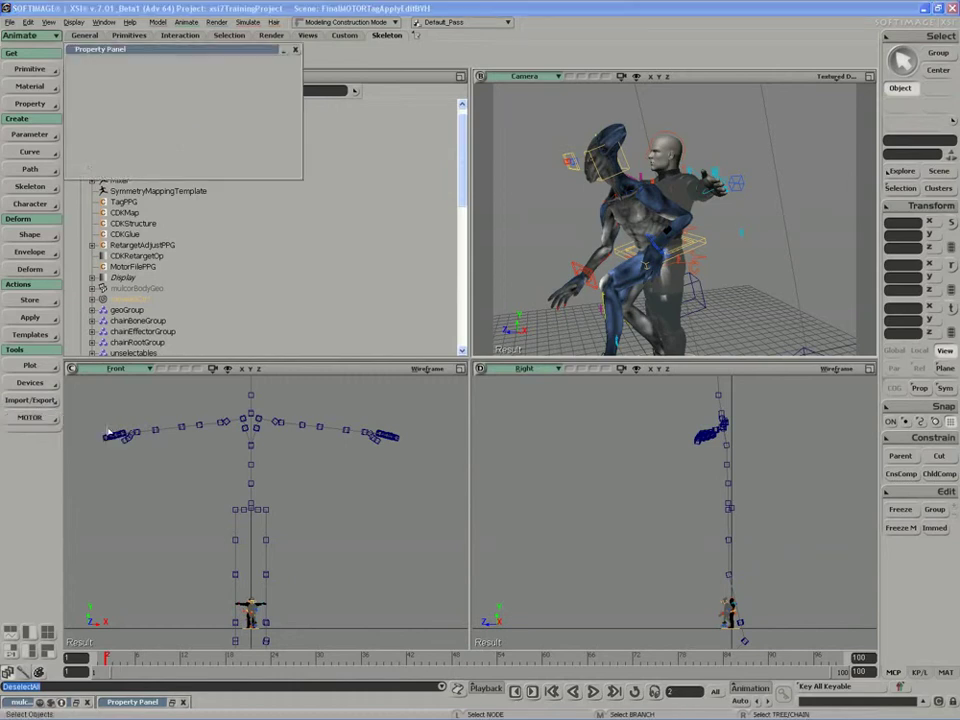
left_click_drag(162, 49, 315, 410)
left_click_drag(272, 276, 272, 125)
scroll(272, 320, "down", 7)
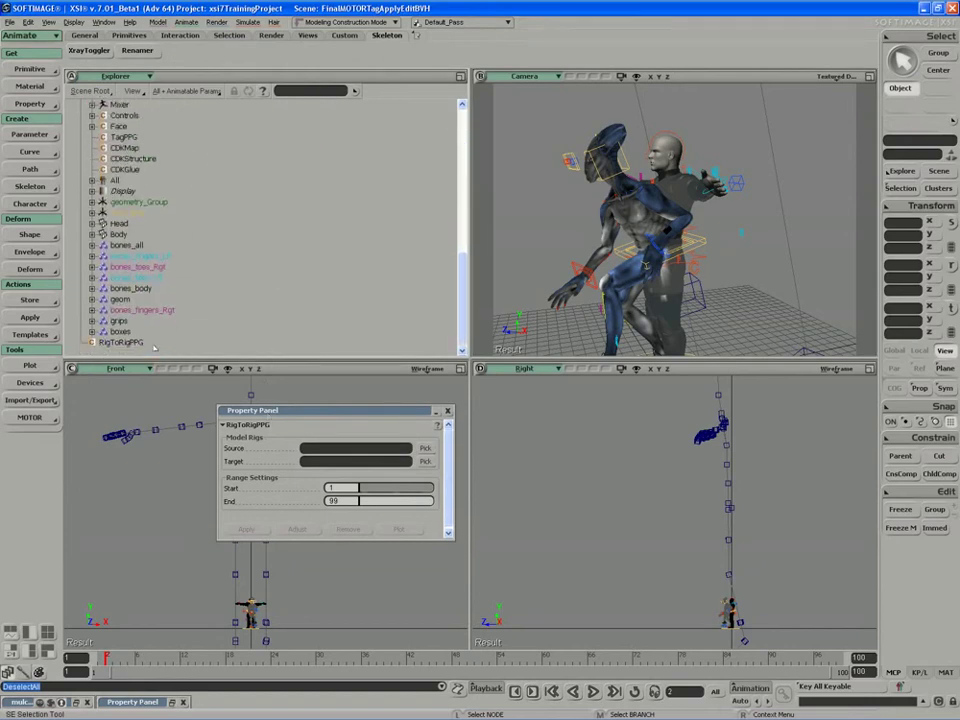
left_click_drag(263, 413, 304, 165)
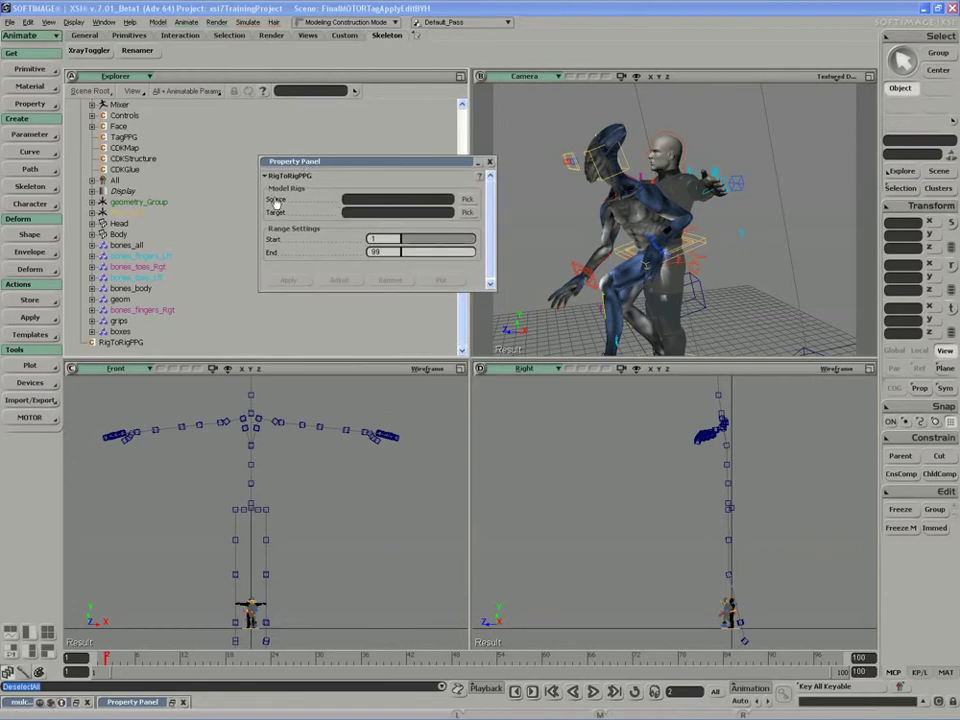
- Pick mulcorAdvancedRigModel as the source rig and XSI_Man_Armored as the target rig
left_click(467, 199)
left_click(577, 182)
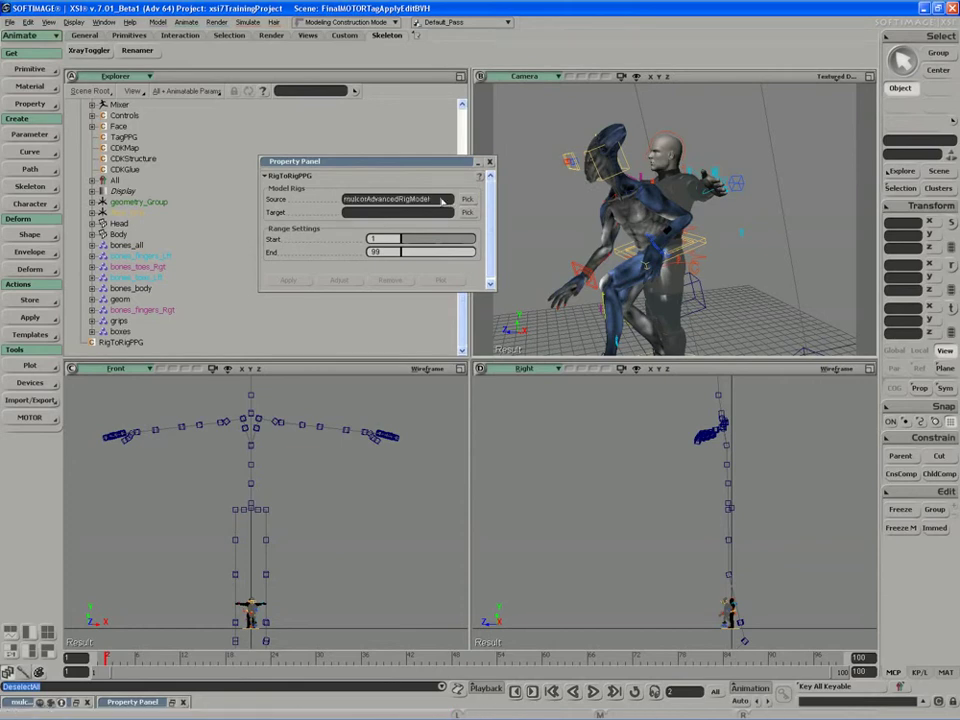
left_click(467, 212)
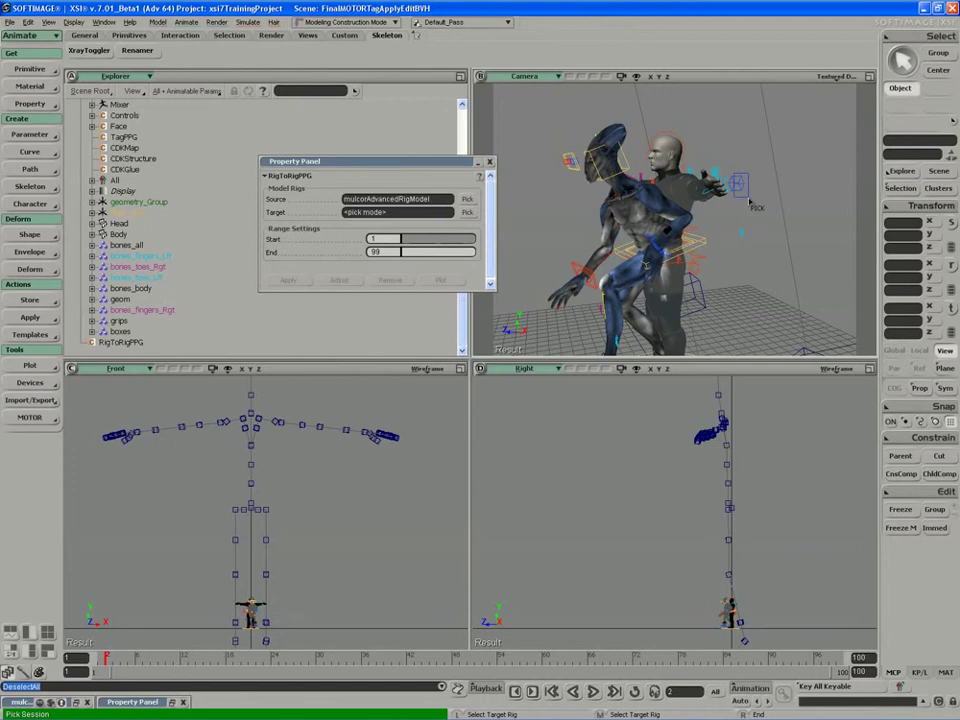
left_click(750, 202)
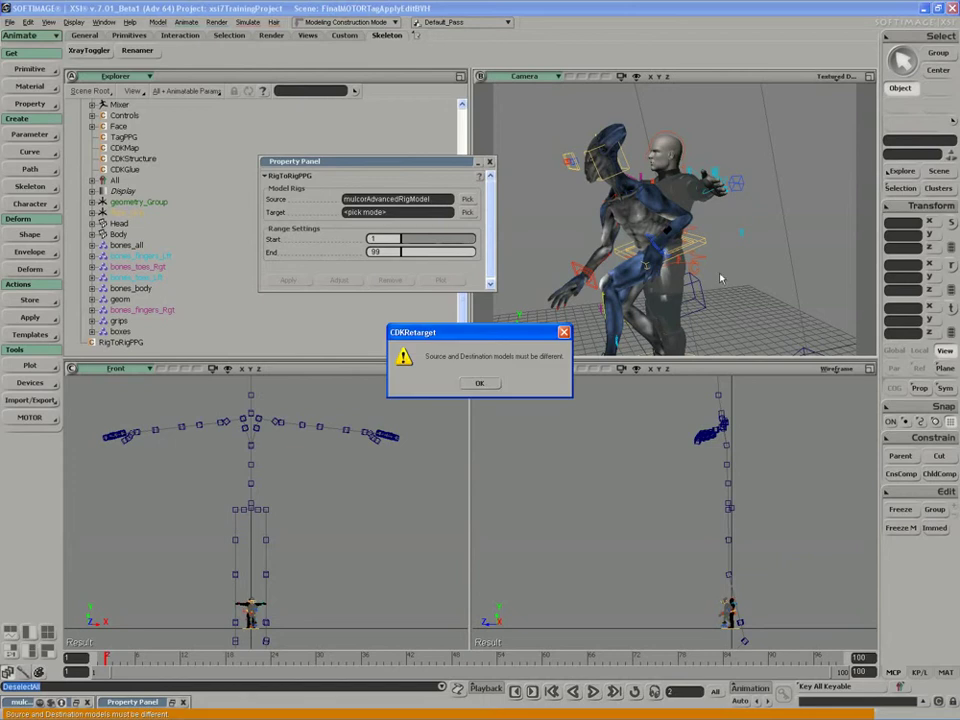
left_click(479, 385)
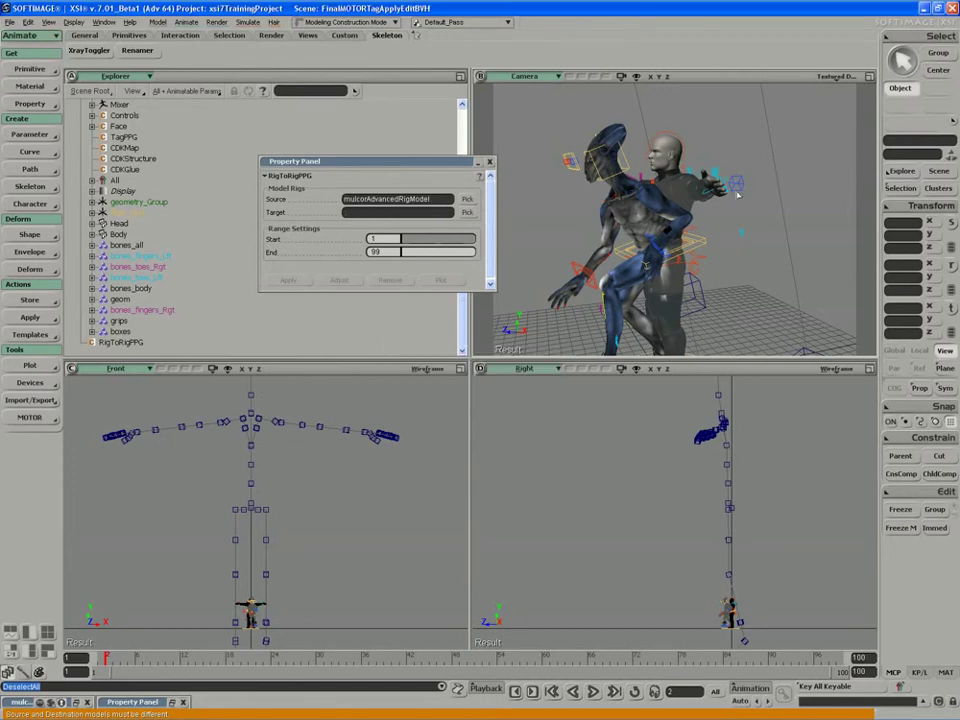
left_click(467, 212)
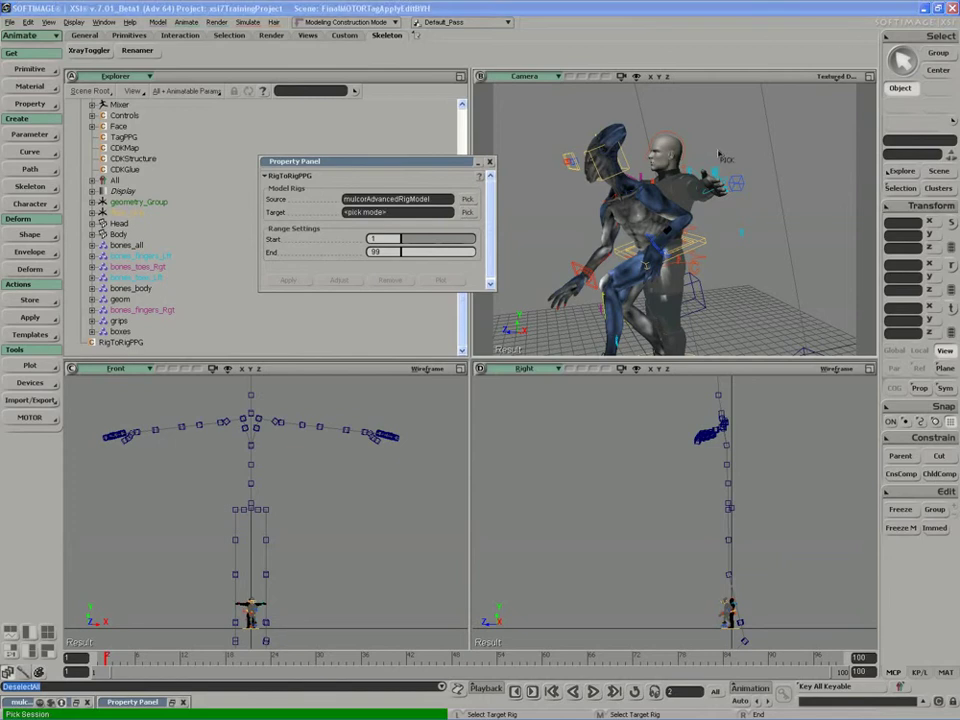
left_click(672, 140)
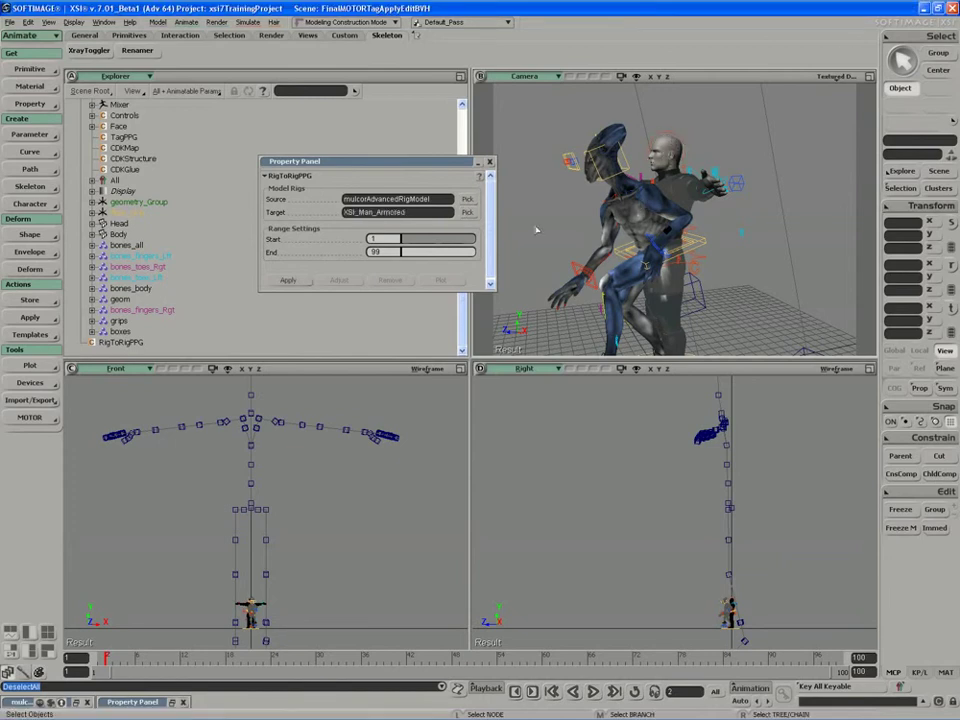
- Go to frame 1, set the retarget range's end to 58 and apply the retargeting
left_click_drag(383, 163, 372, 122)
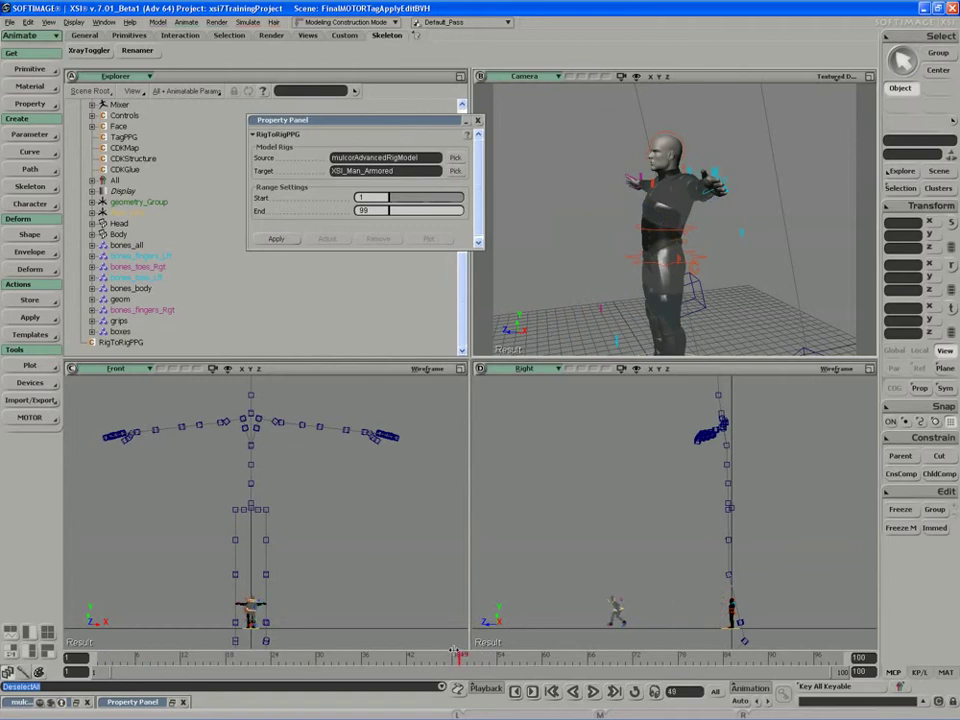
left_click(98, 658)
double_click(377, 211)
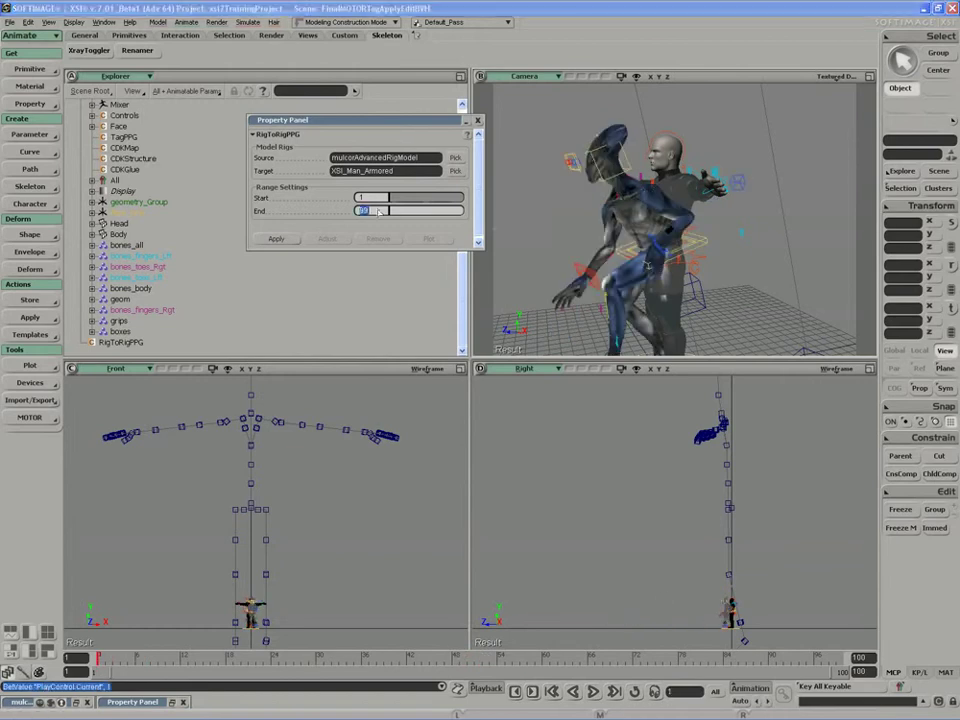
type("58")
key("Return")
left_click(274, 240)
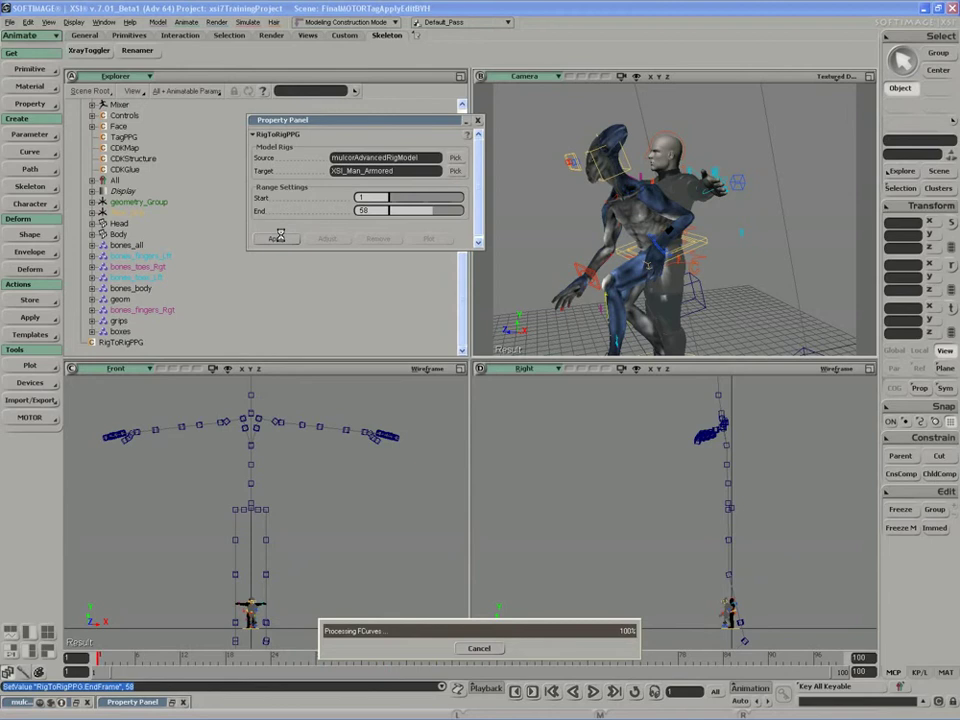
- Enlarge the camera view and scrub through the animation to review the retargeted motion on XSI_Man_Armored
left_click(870, 77)
scroll(472, 424, "down", 4)
key("s")
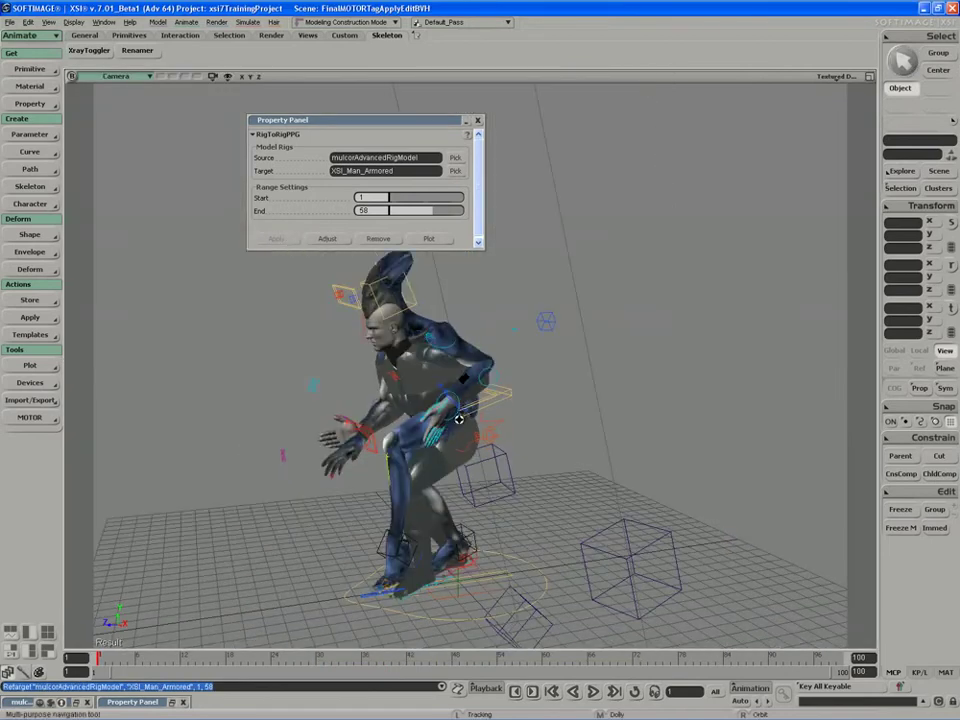
left_click_drag(459, 419, 604, 428)
left_click_drag(100, 656, 281, 646)
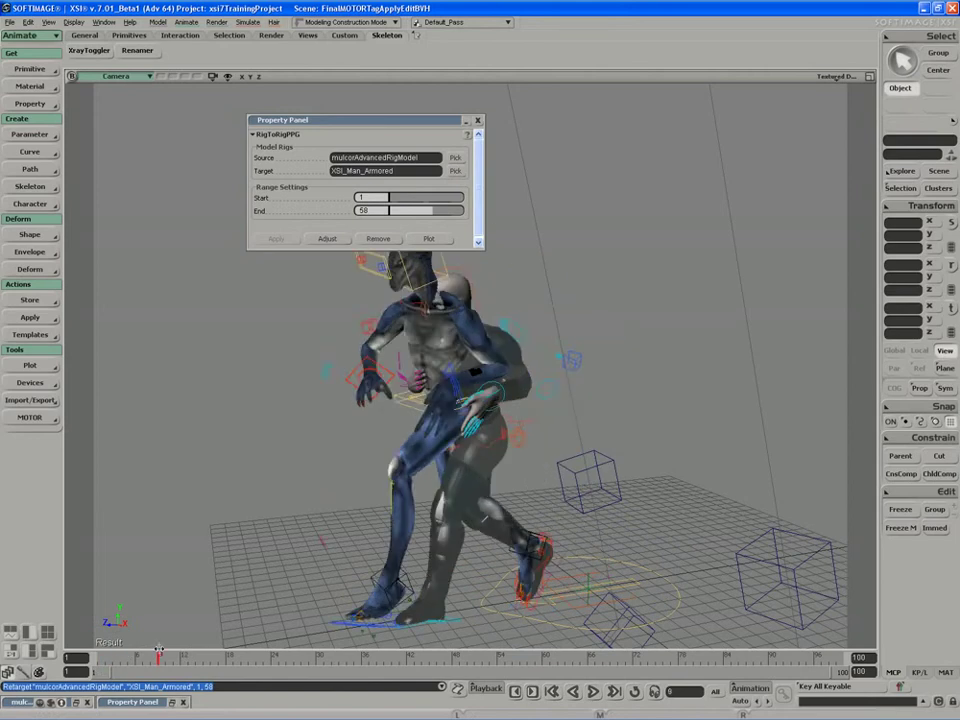
- Frame both characters in the camera view and scrub to frame 22 to examine how closely their retargeted motion matches
key("s")
left_click_drag(235, 500, 351, 467)
right_click_drag(351, 467, 388, 459)
middle_click_drag(388, 459, 448, 431)
left_click_drag(448, 431, 560, 432)
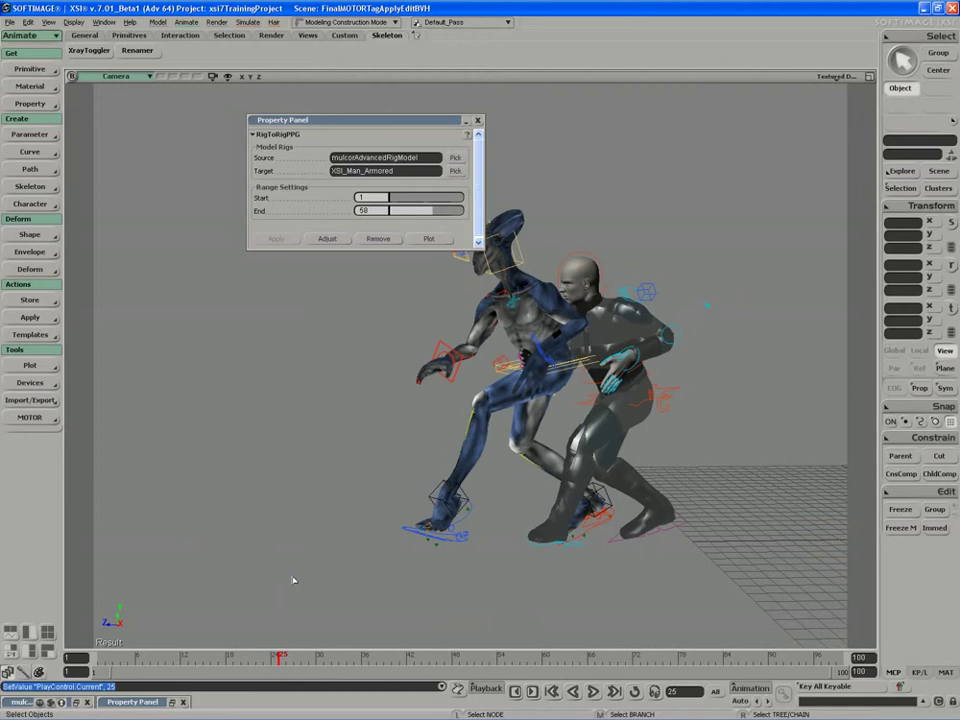
left_click_drag(281, 657, 256, 634)
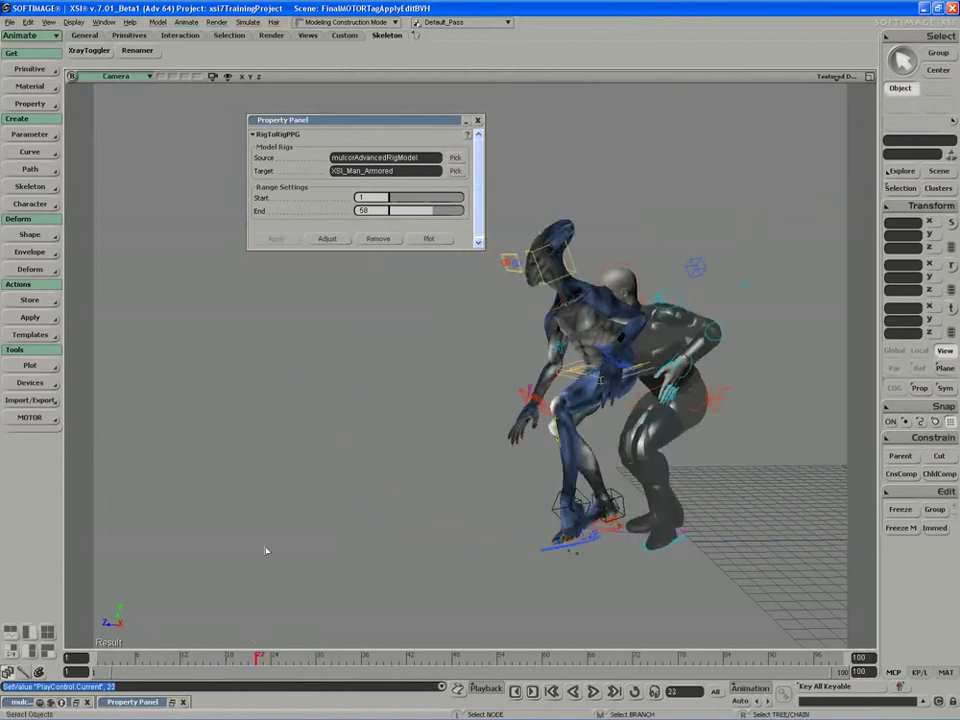
- Open the retarget adjustment settings for XSI_Man_Armored, set the global Scale to 1 and check the pose around frame 27
left_click(326, 239)
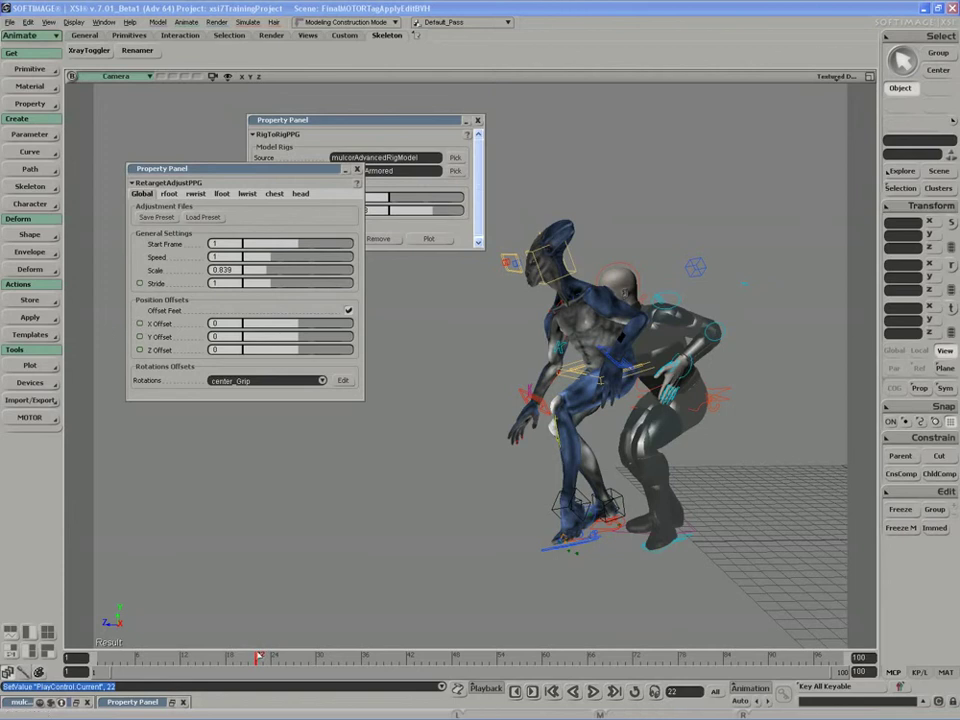
left_click_drag(257, 655, 303, 656)
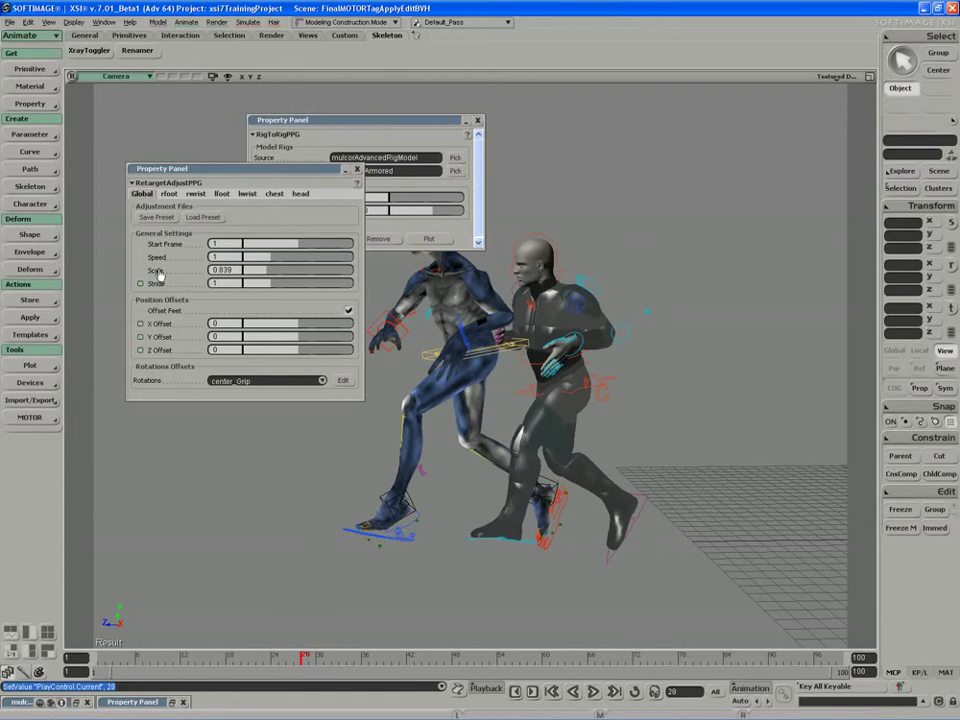
mouse_move(270, 270)
left_mouse_down()
mouse_move(284, 275)
mouse_move(273, 273)
left_mouse_up()
double_click(222, 270)
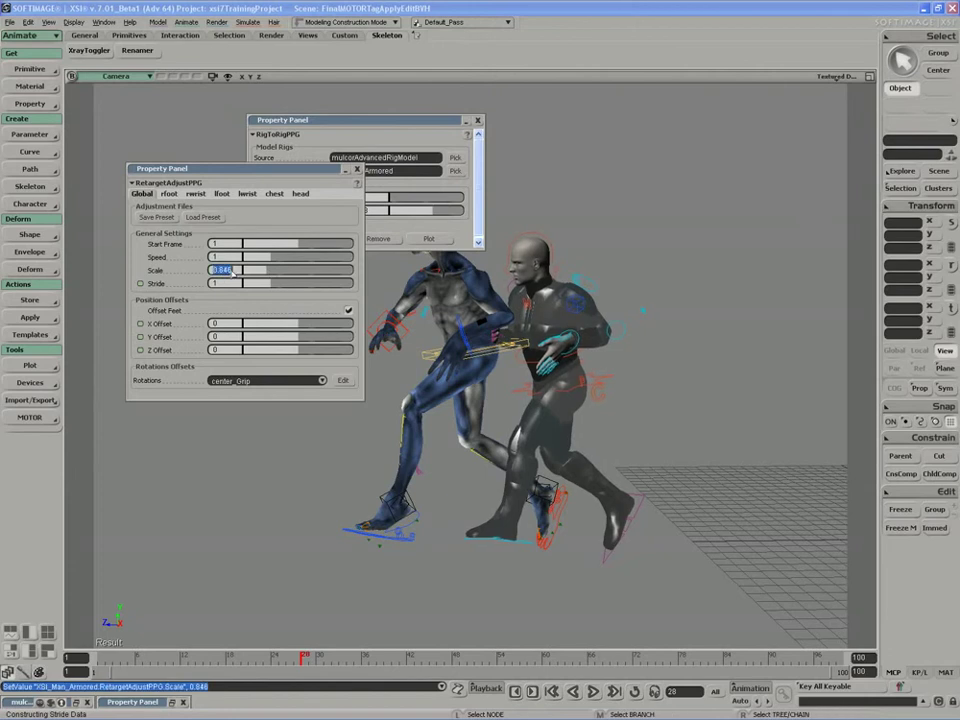
type("1")
key("Return")
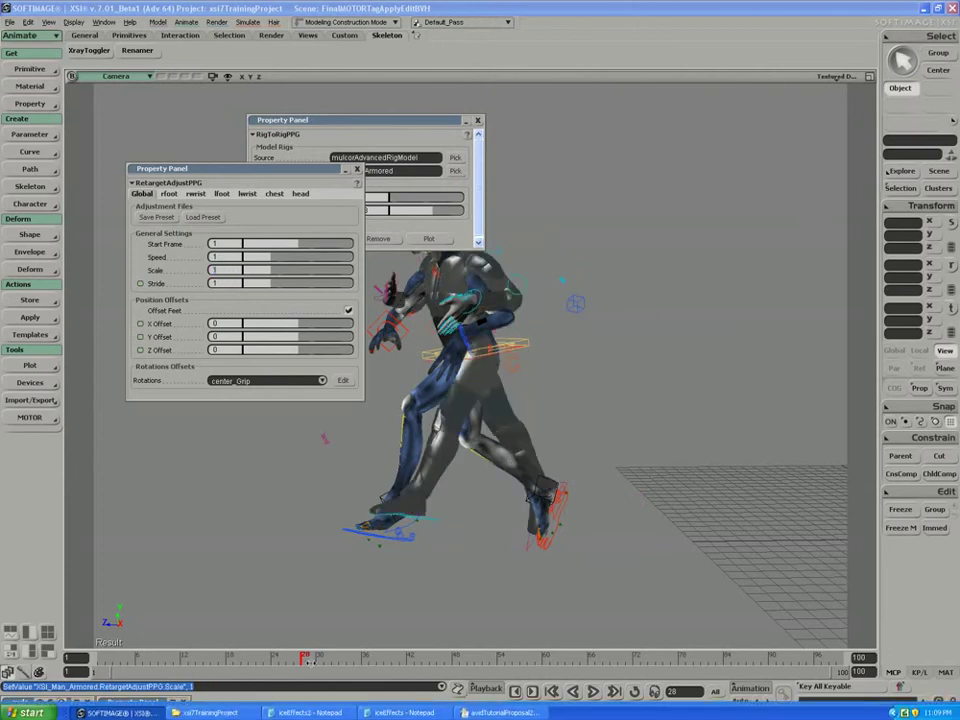
mouse_move(304, 657)
left_mouse_down()
mouse_move(251, 657)
mouse_move(295, 657)
left_mouse_up()
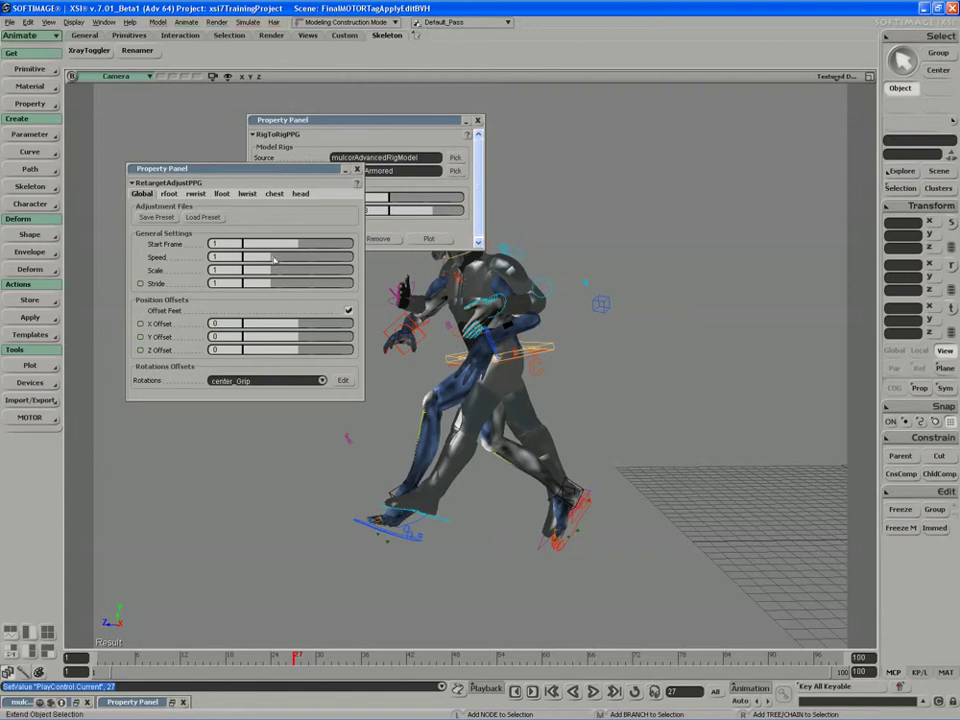
- Set the retarget Scale to 0.908, check the pose at frame 25 and close the adjustment settings
left_click_drag(273, 270, 226, 270)
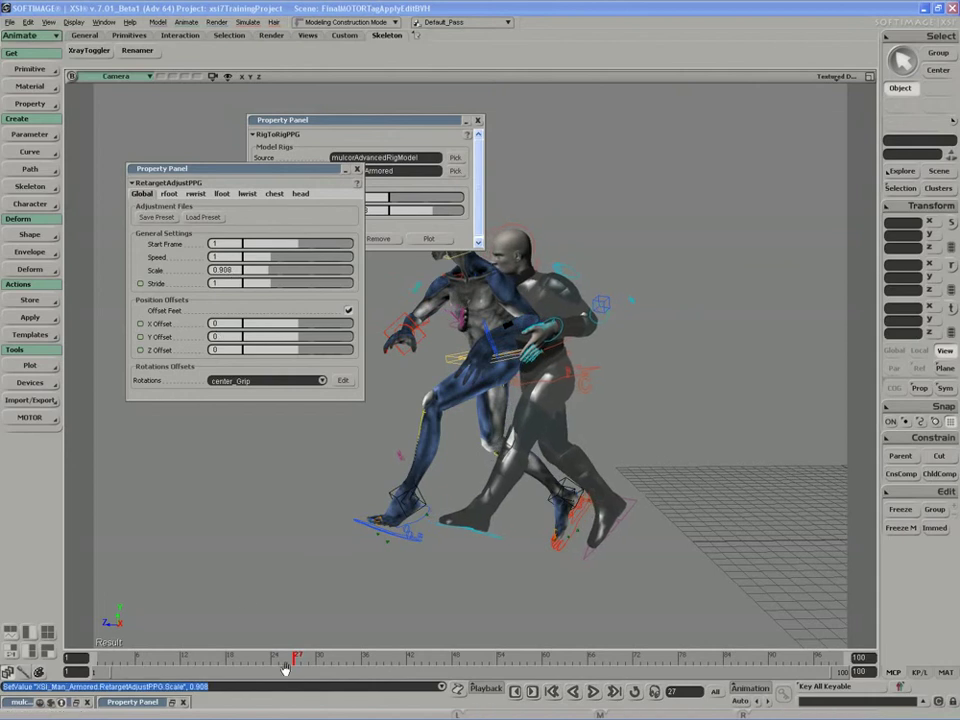
mouse_move(285, 661)
left_mouse_down()
mouse_move(259, 650)
mouse_move(395, 647)
mouse_move(221, 648)
mouse_move(323, 654)
mouse_move(235, 650)
mouse_move(279, 651)
left_mouse_up()
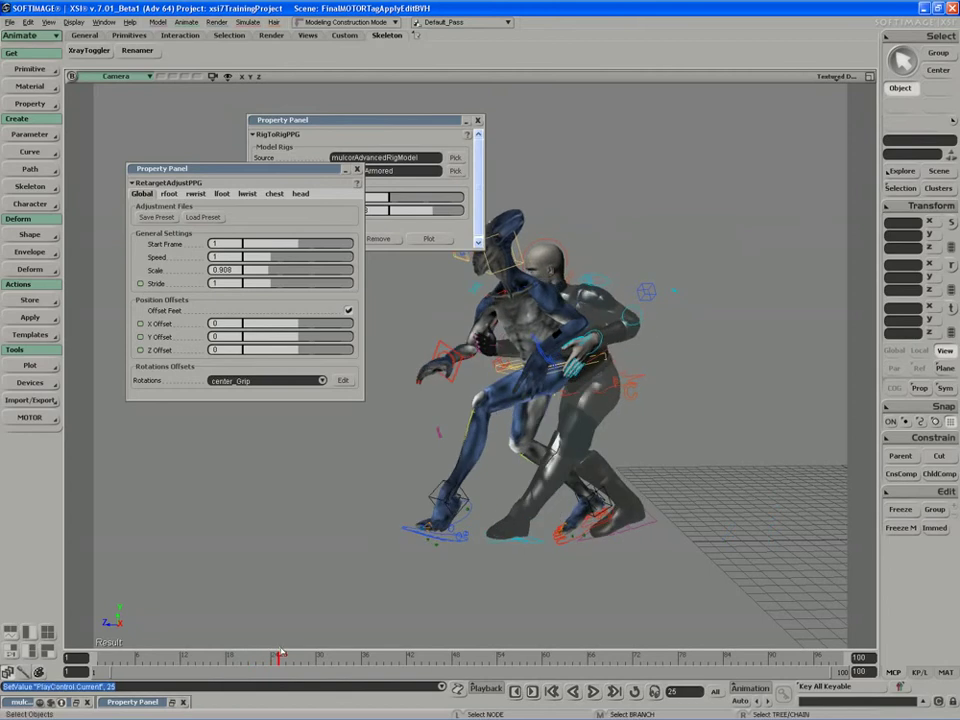
left_click(357, 169)
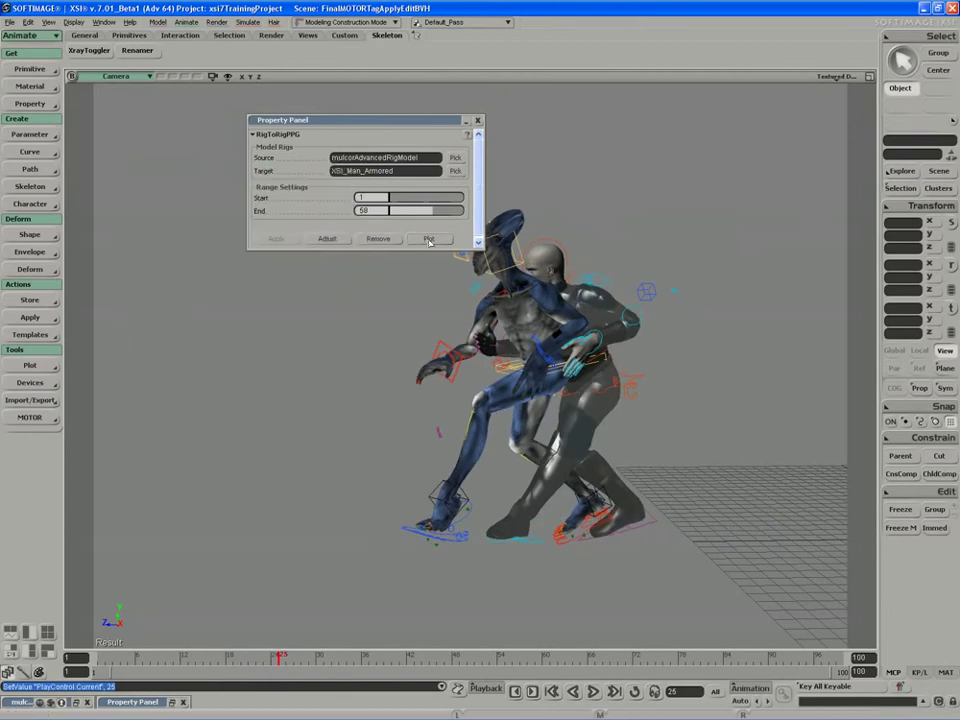
- Plot the retargeted motion to keyframes at an interval size of 1 for frames 1 to 58
left_click_drag(479, 214, 208, 273)
left_click(429, 237)
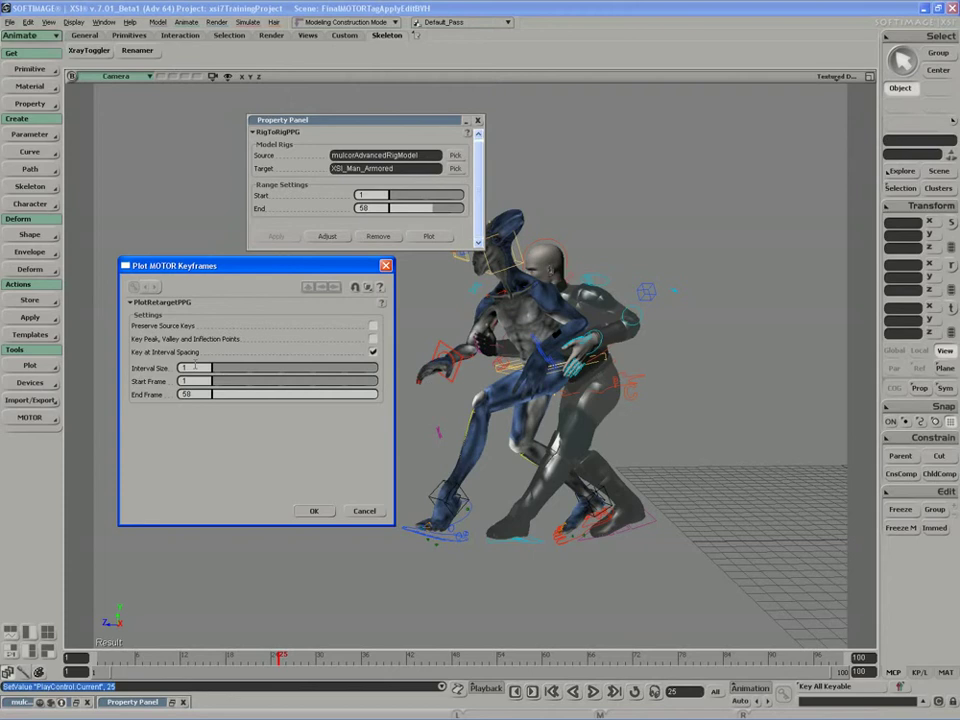
left_click(315, 511)
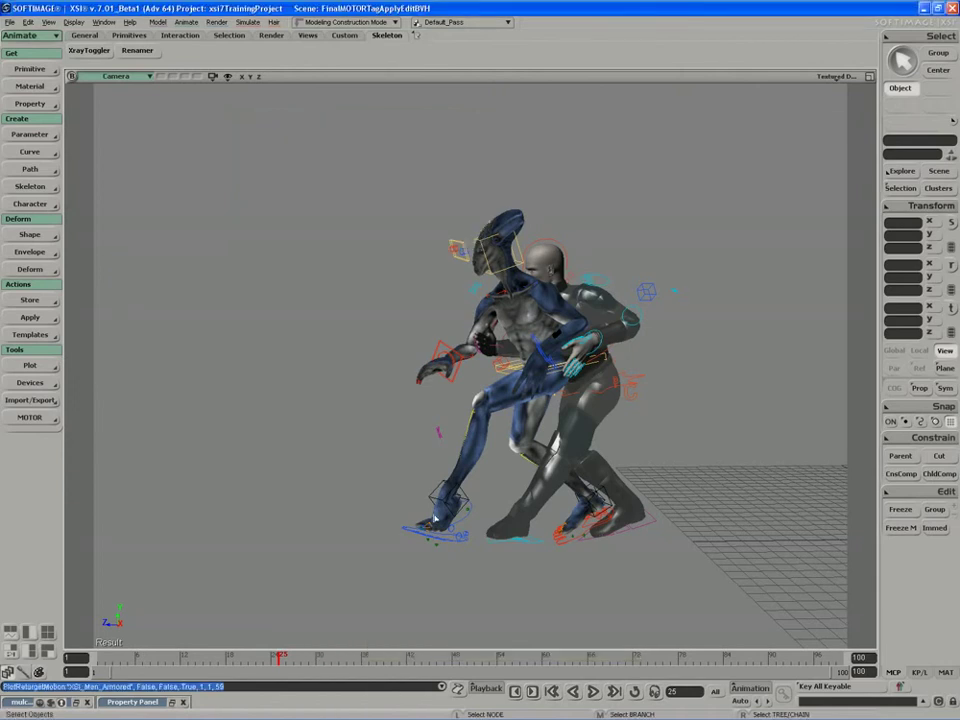
- Select XSI_Man_Armored's body_Mid_Grip control and return to the four-view layout
left_click(638, 378)
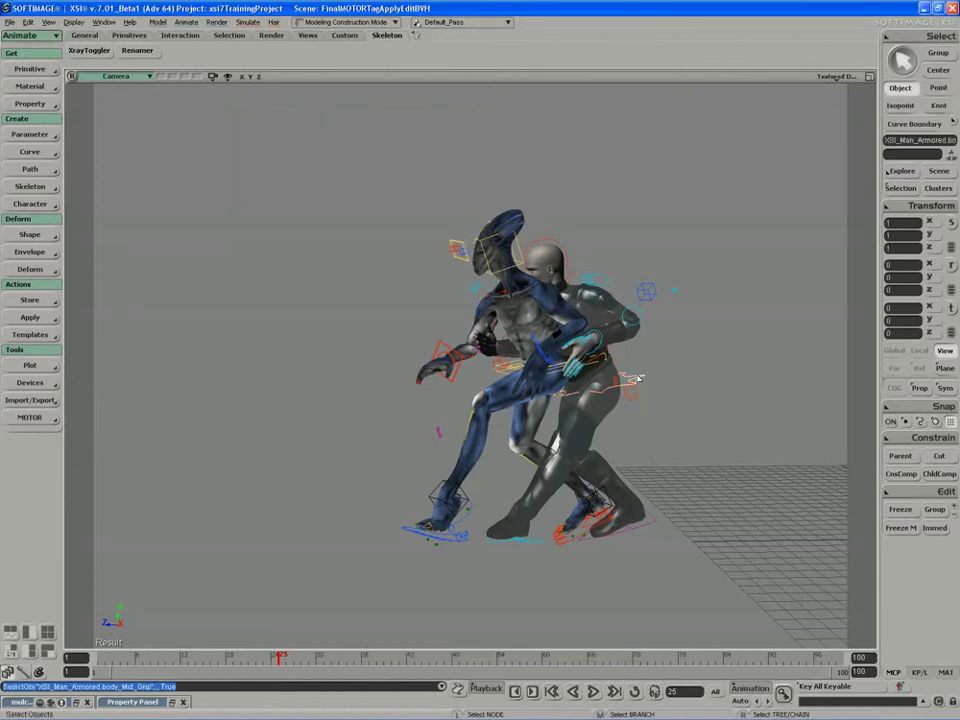
left_click(869, 76)
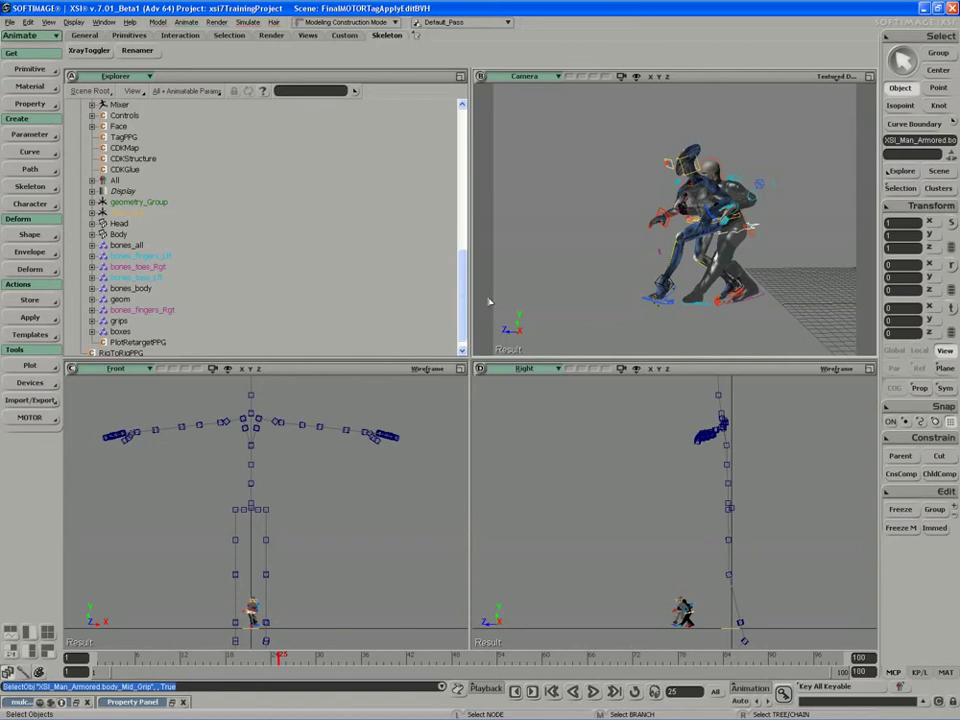
left_click_drag(553, 242, 580, 280)
left_click(759, 228)
- Select the XSI_Man_Armored model in the explorer and inspect its tracks in the Animation Mixer
scroll(268, 259, "down", 1)
scroll(280, 274, "up", 6)
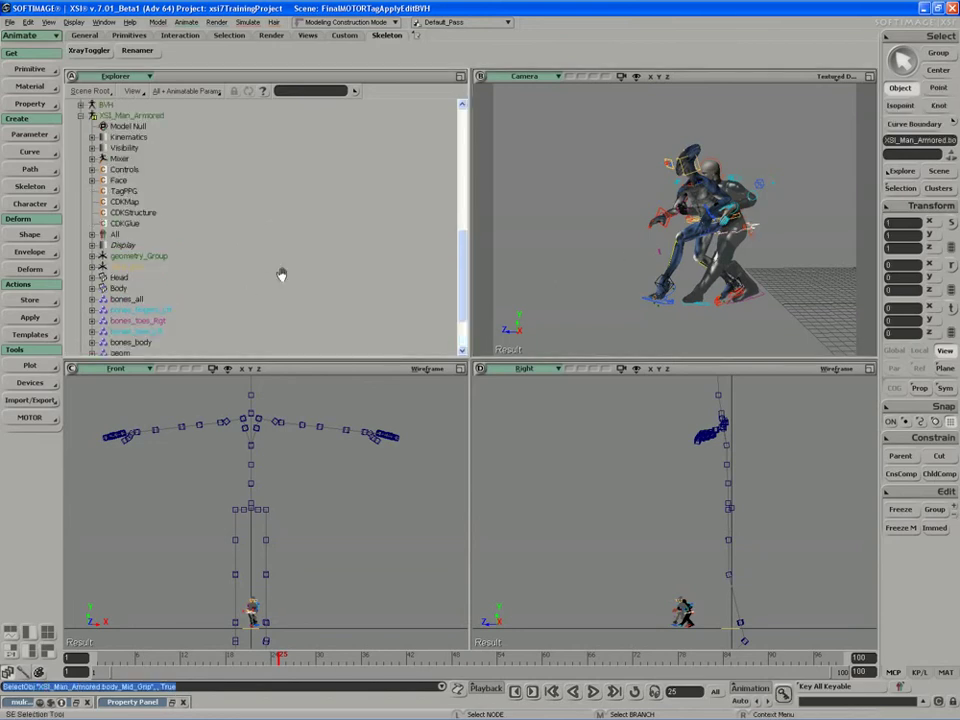
scroll(236, 189, "up", 6)
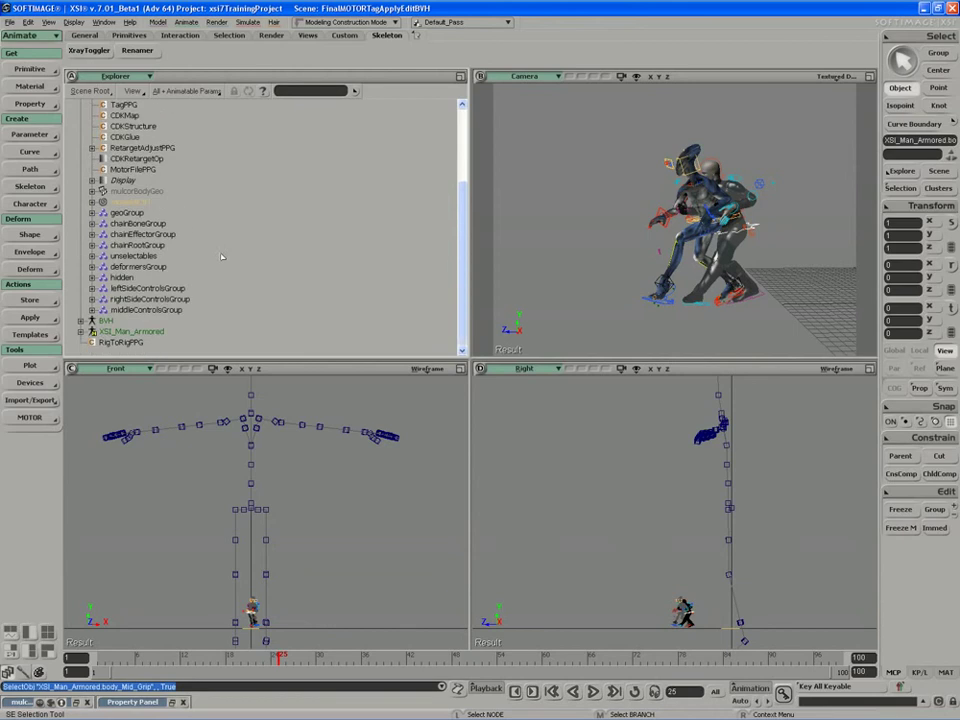
middle_click(132, 148)
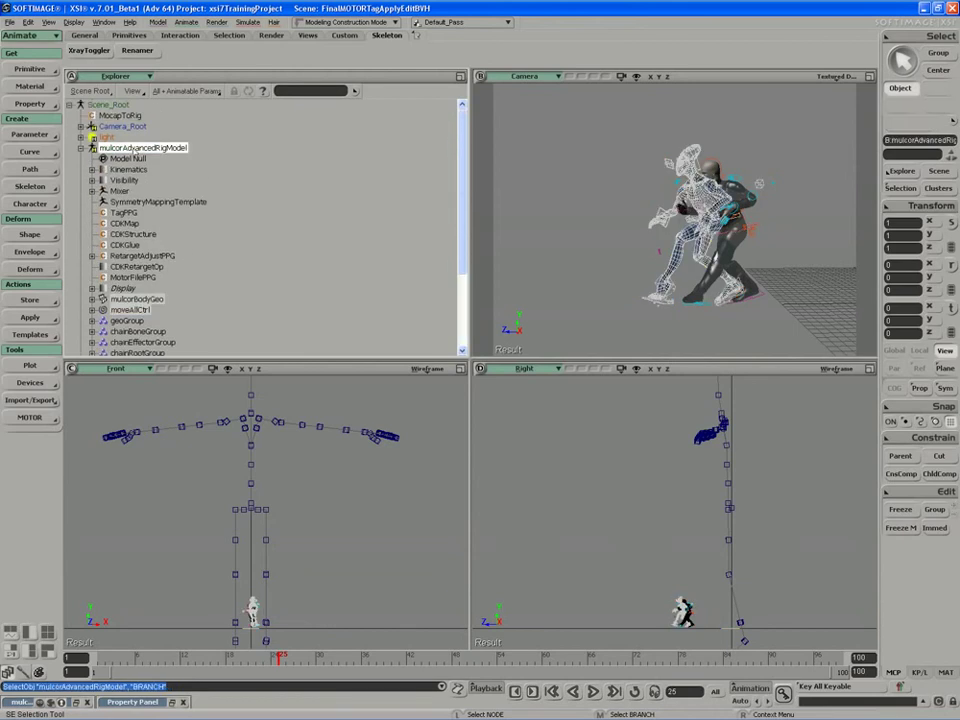
scroll(221, 341, "down", 3)
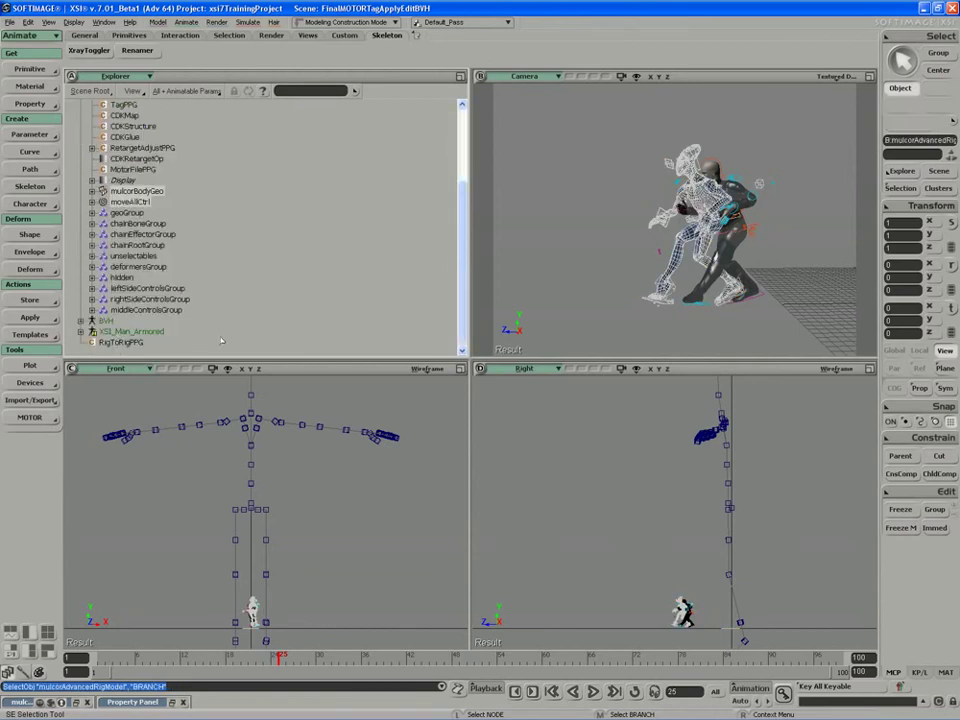
middle_click(132, 331)
left_click(80, 331)
left_click(120, 104)
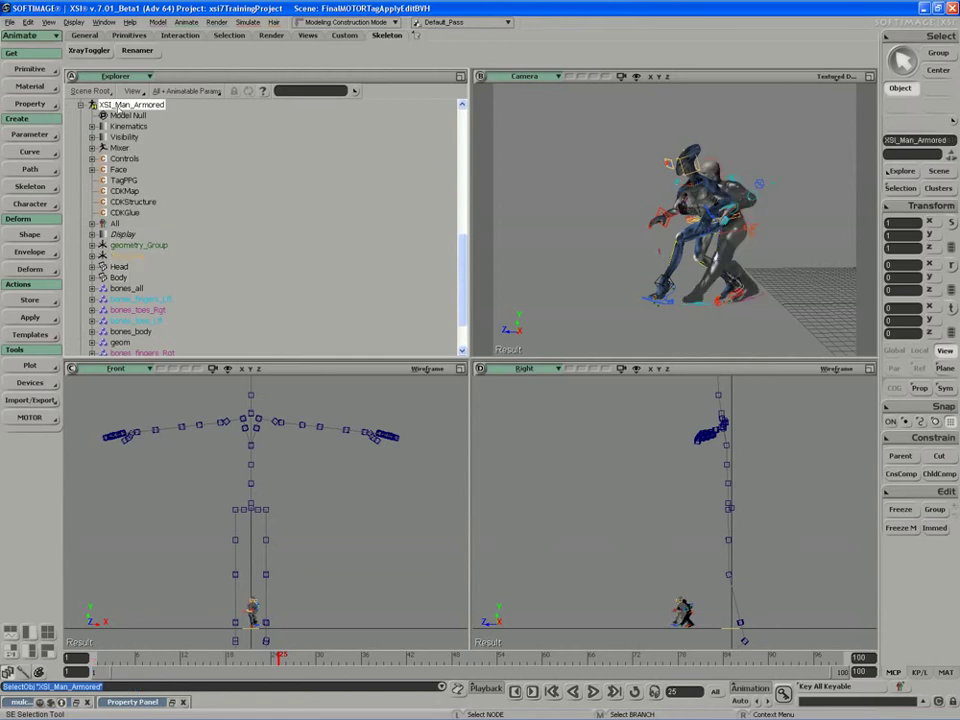
key("alt+0")
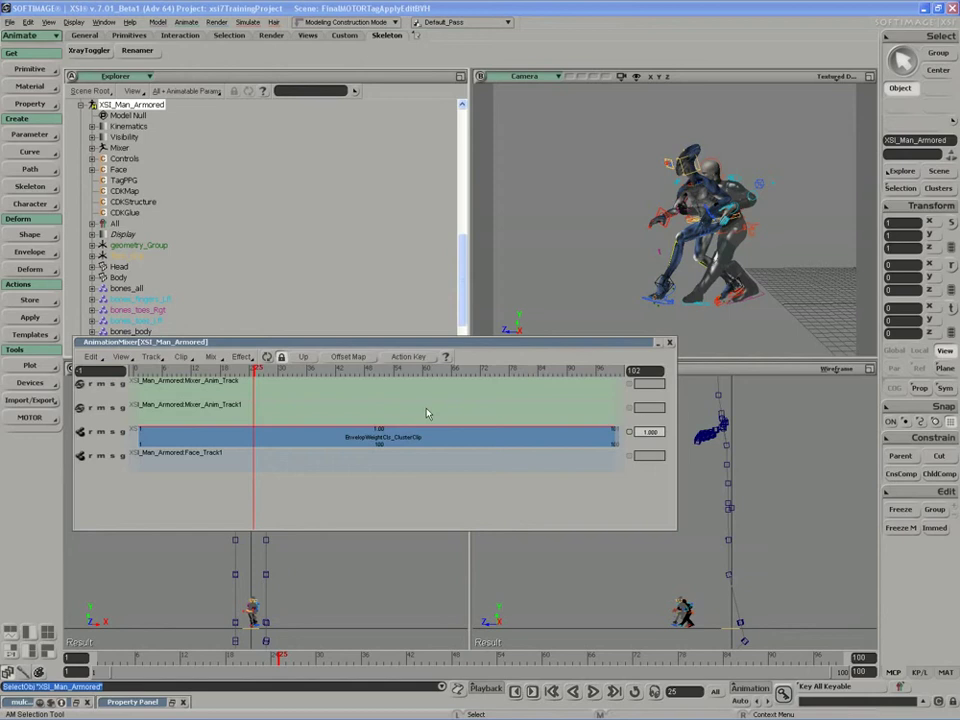
left_click(670, 344)
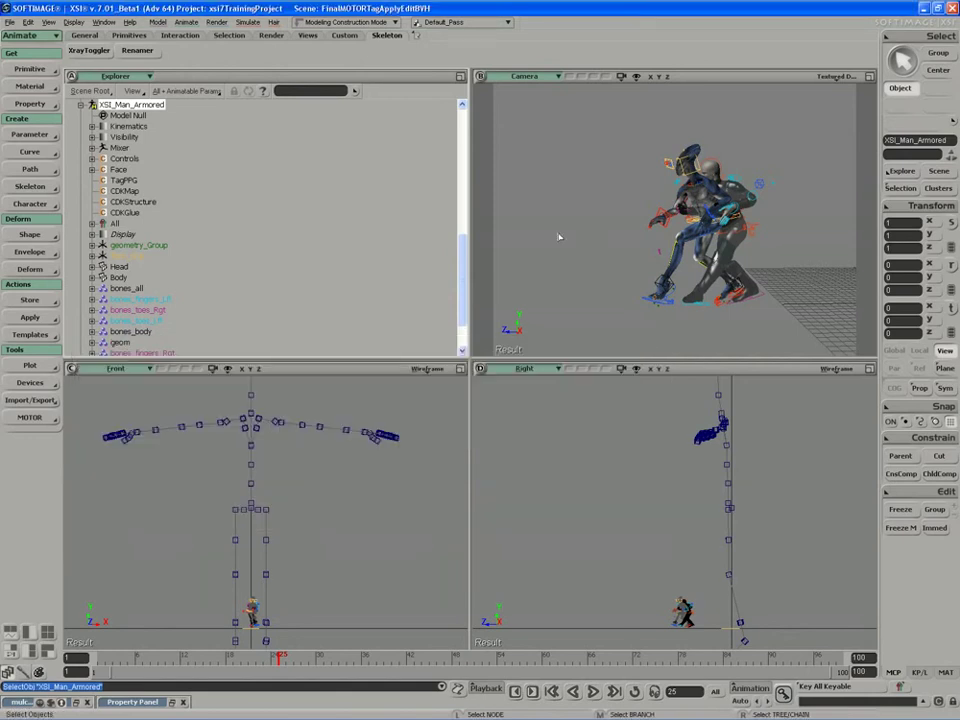
- Select XSI_Man_Armored's body_Mid_Grip control in the camera view and open MOTOR's Save Motion settings
left_click_drag(603, 234, 587, 214)
middle_click_drag(587, 214, 564, 268)
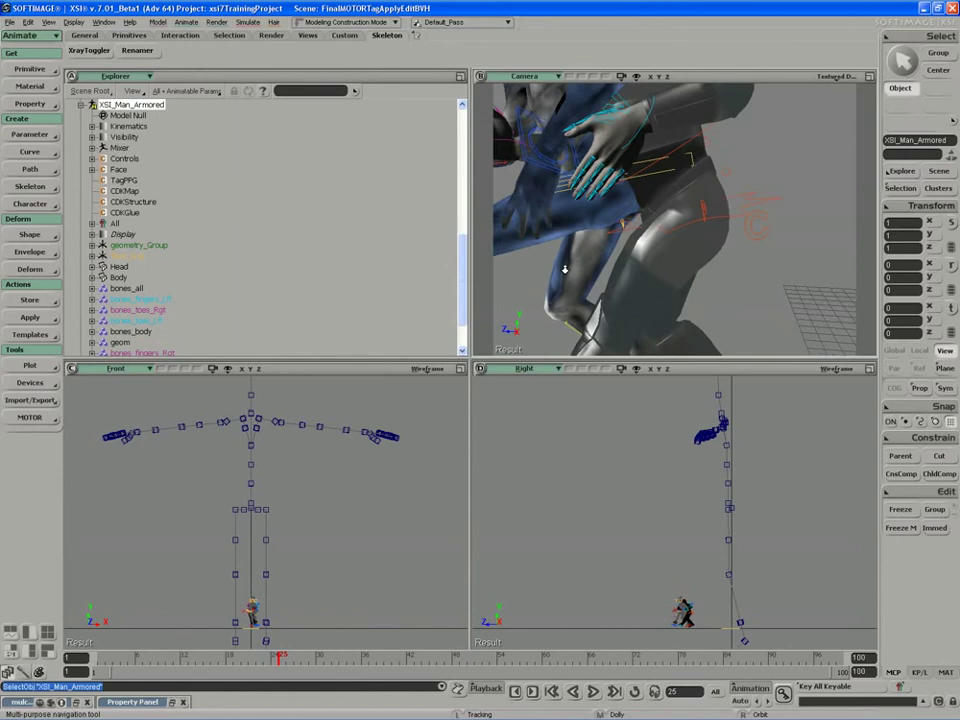
left_click(737, 216)
middle_click_drag(709, 251, 655, 263)
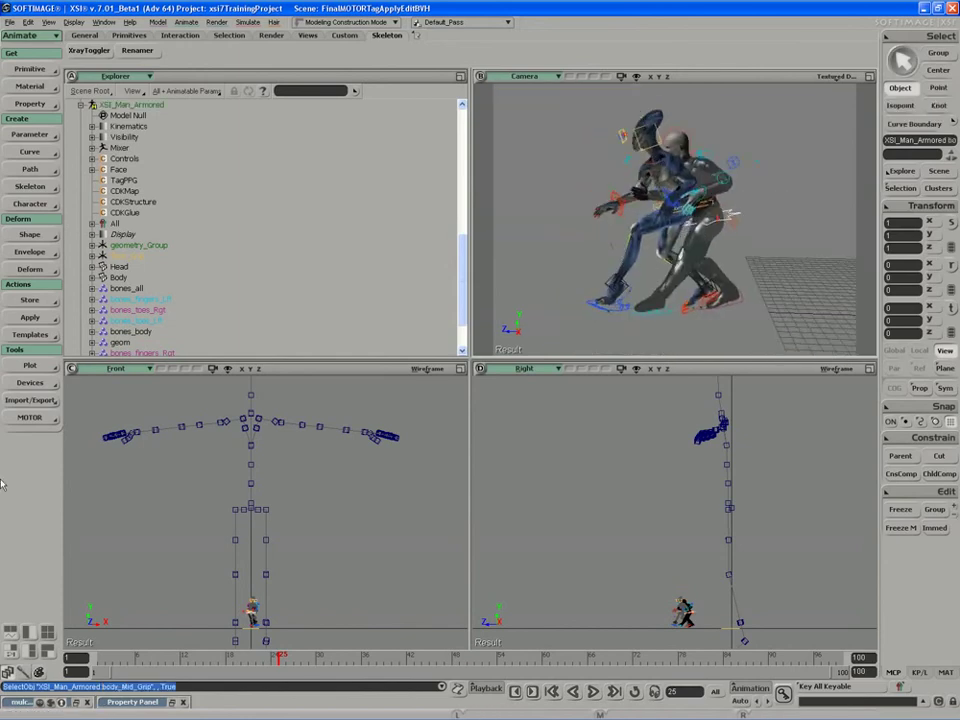
left_click(40, 418)
left_click(92, 457)
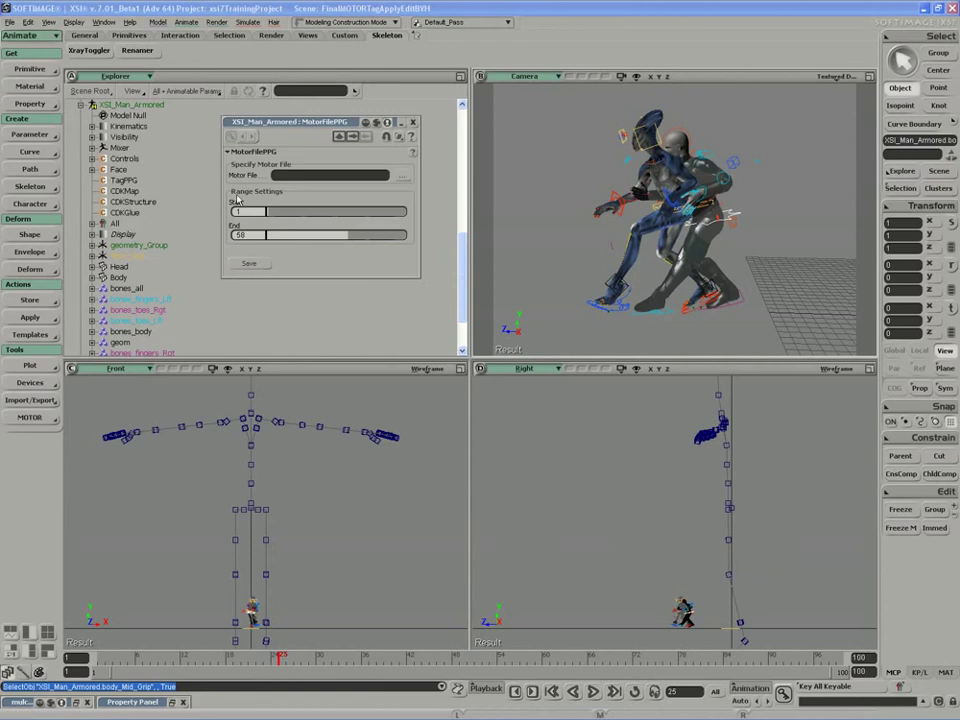
- Save the motion for frames 1 to 58 as XSIManRunLimp in the MOTORMotionFiles folder and close the settings
left_click(400, 176)
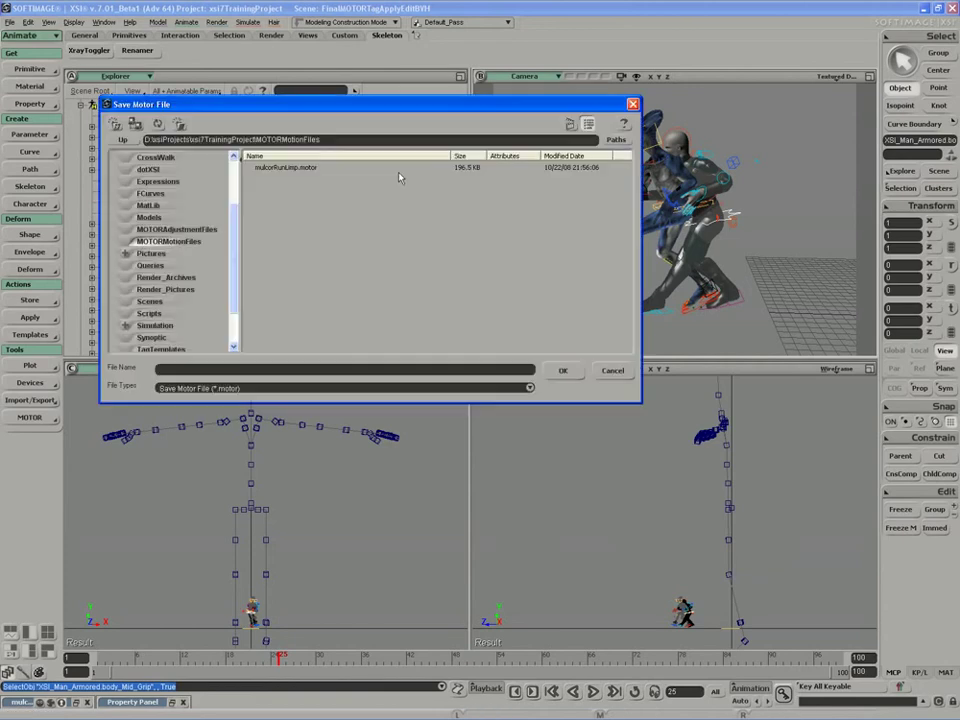
left_click(291, 167)
double_click(174, 369)
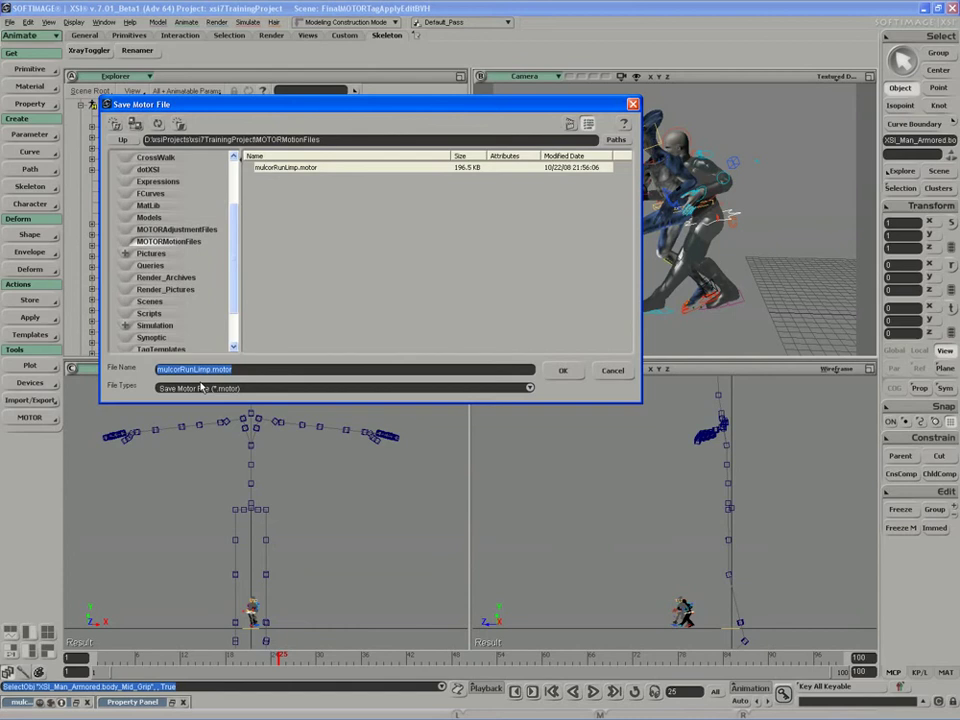
type("XSIM")
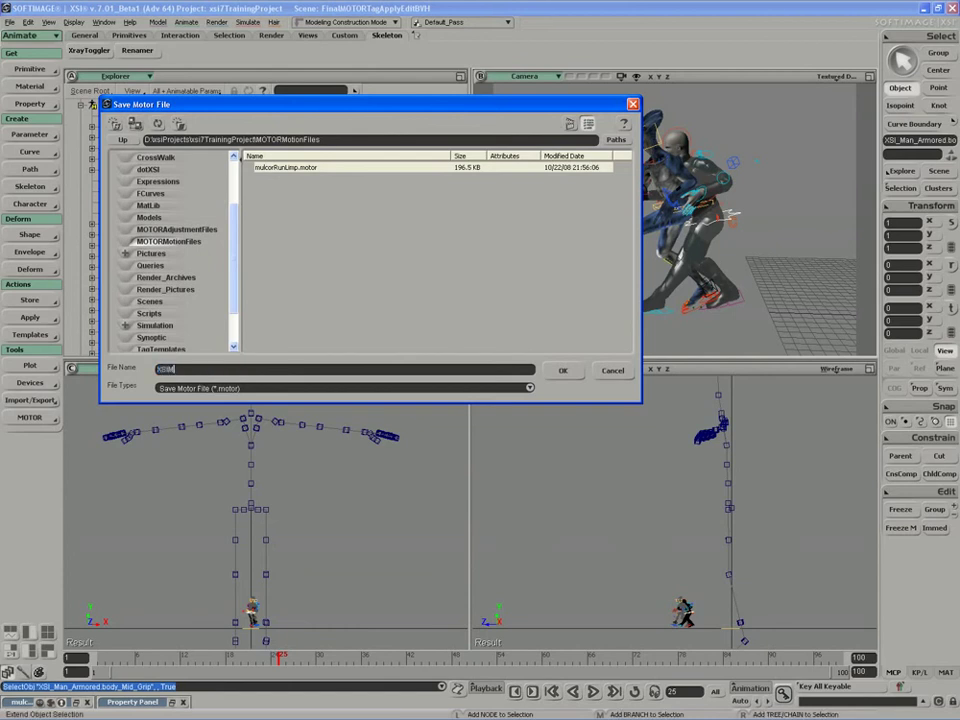
type("anRunLimp")
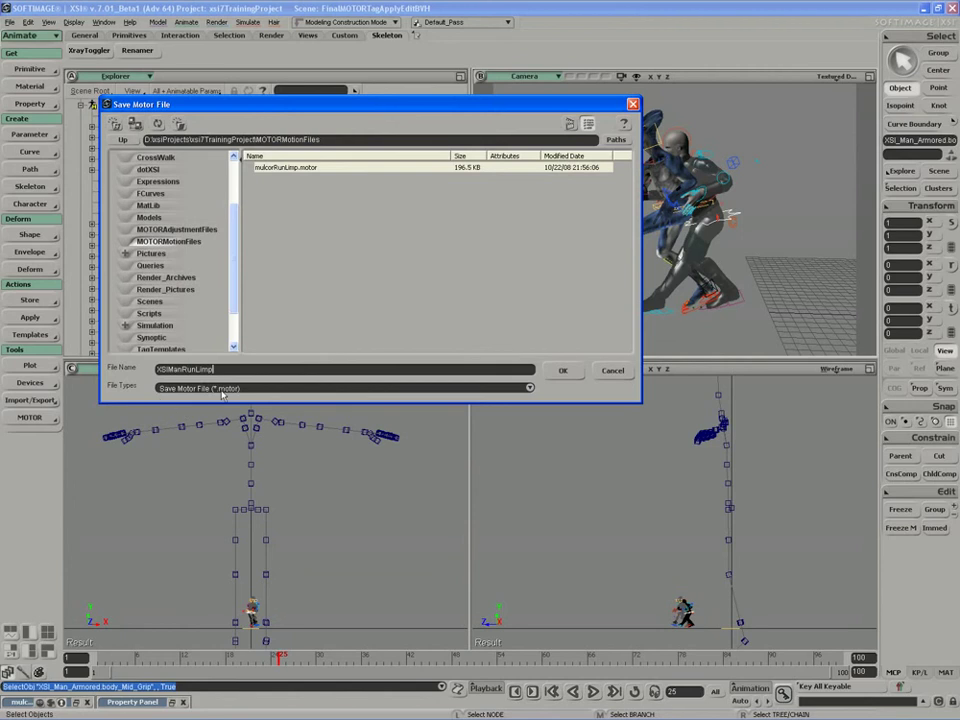
left_click(562, 370)
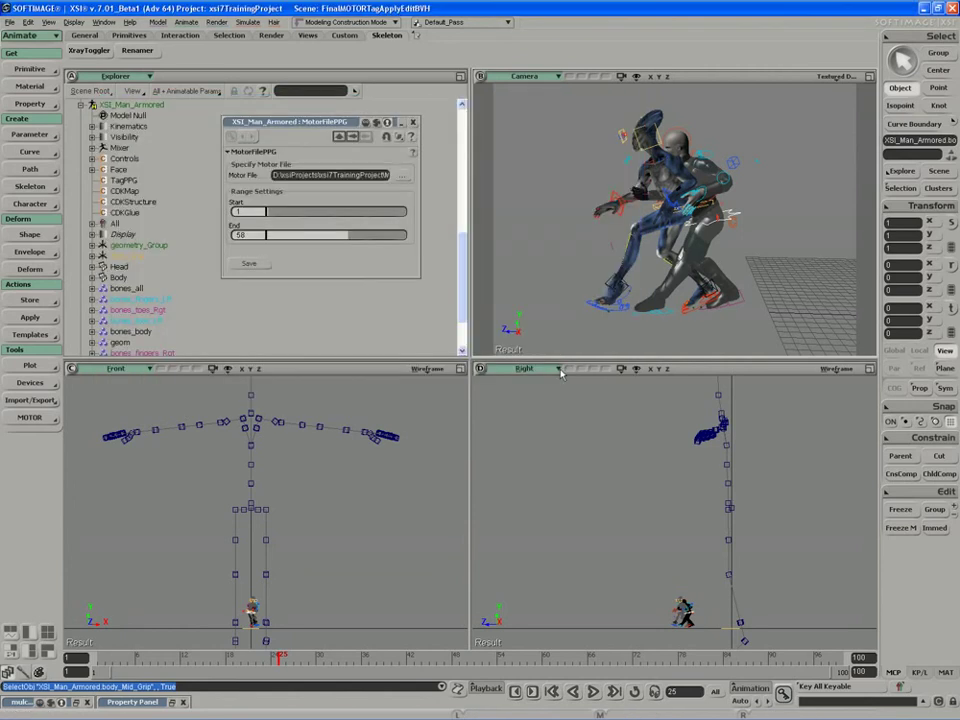
left_click(250, 264)
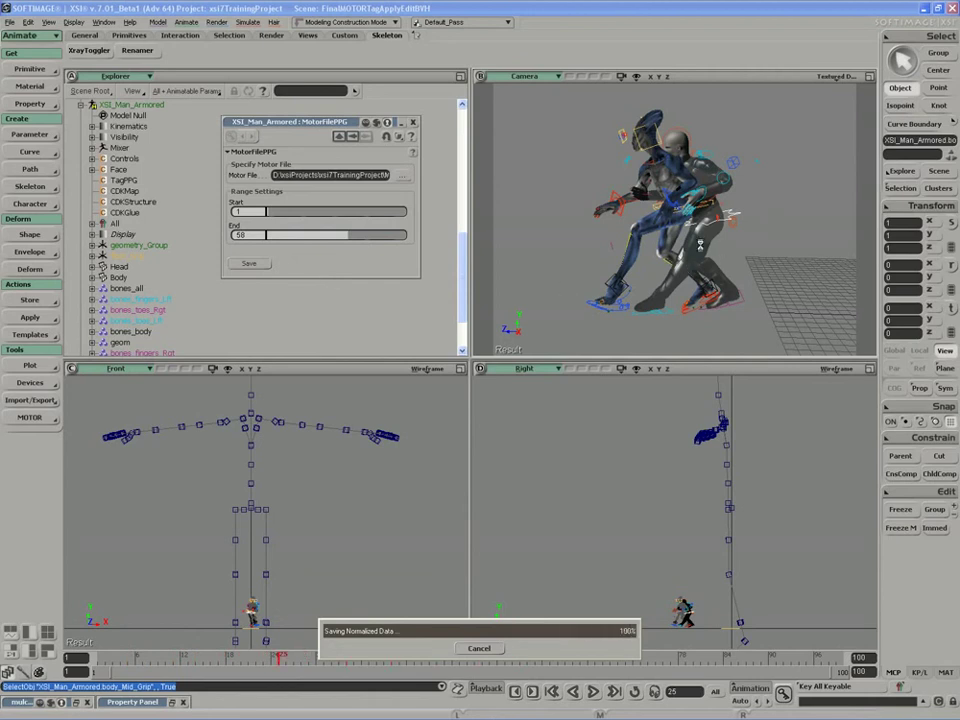
left_click(414, 122)
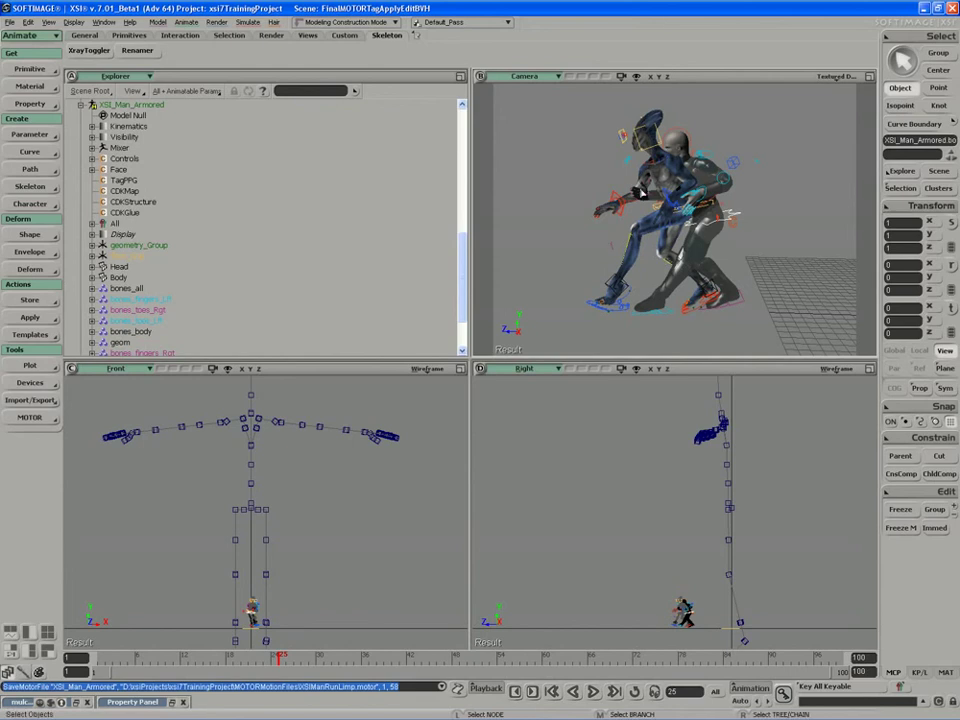
- Start a new scene without saving the current one and add the XSI Man character, closing its property page
key("ctrl+n")
key("n")
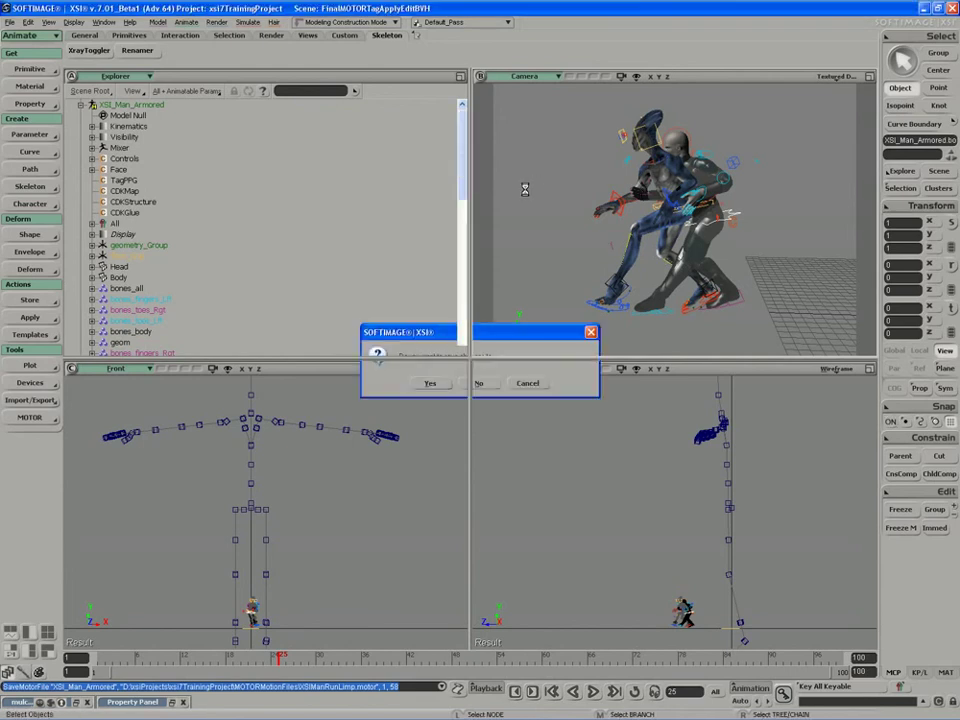
left_click(29, 69)
mouse_move(105, 224)
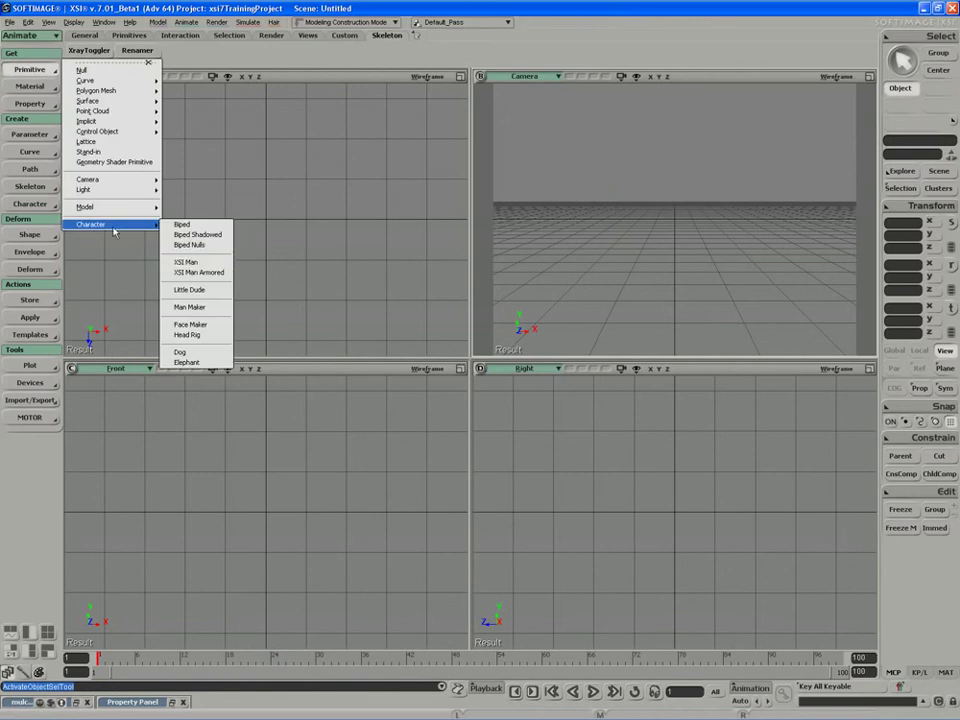
left_click(186, 263)
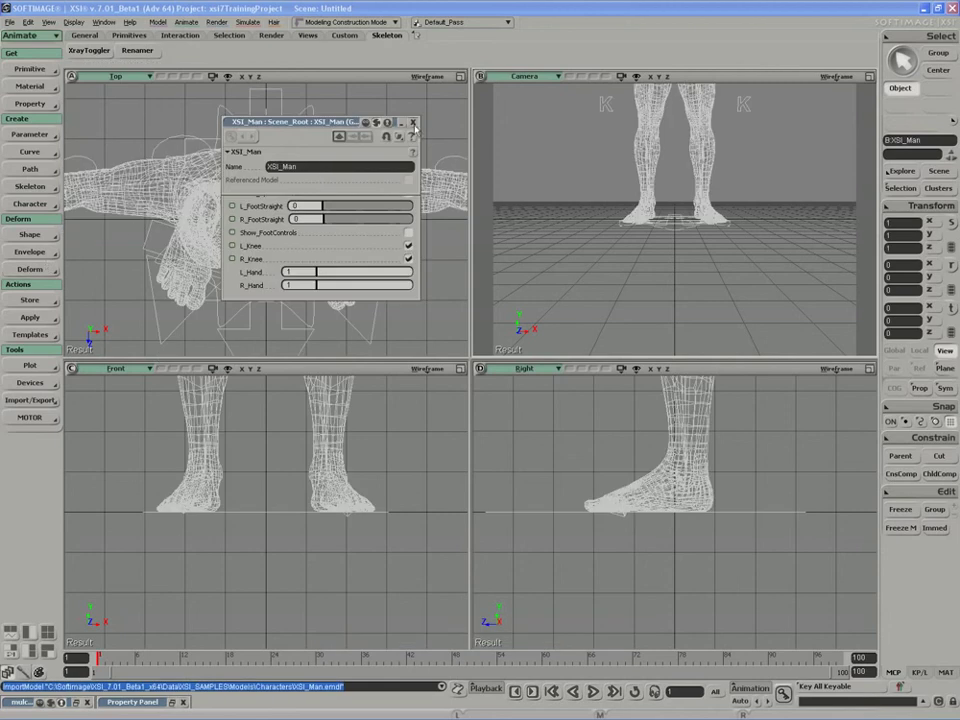
left_click(414, 123)
- Load the XSIManRunLimp.motor file from the MOTORMotionFiles folder and apply it to XSI_Man with a start frame of 1
left_click(40, 418)
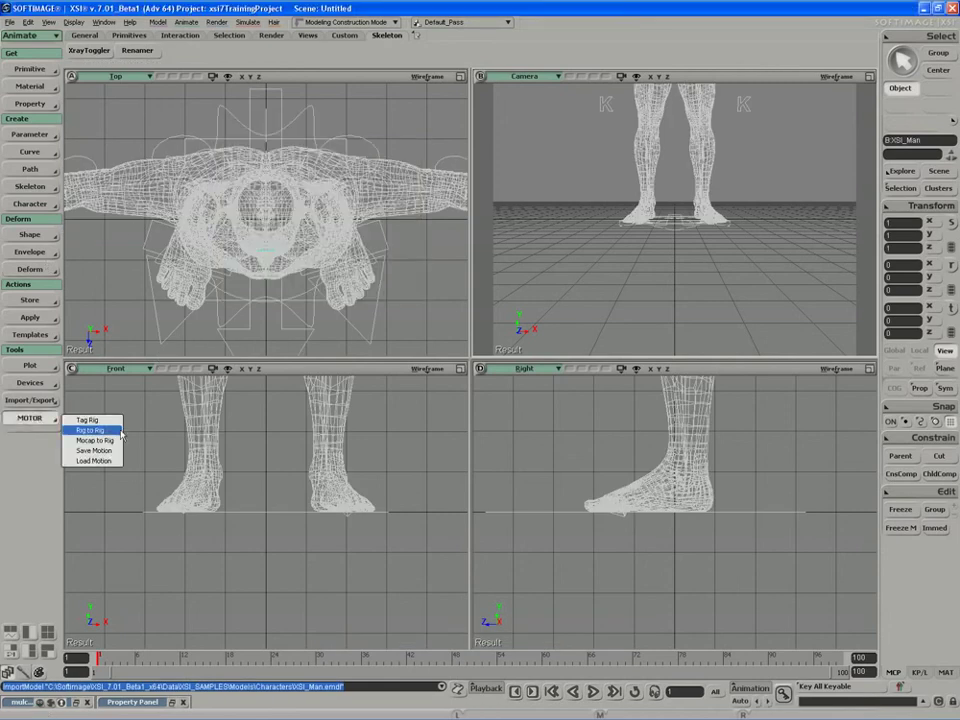
left_click(94, 460)
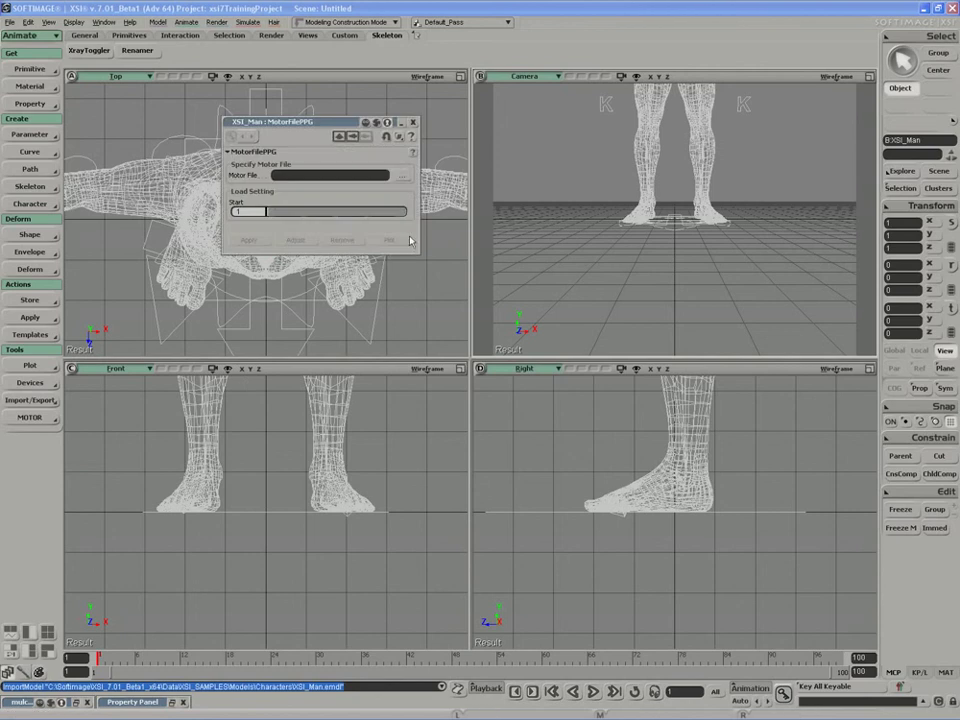
left_click(401, 175)
left_click(284, 168)
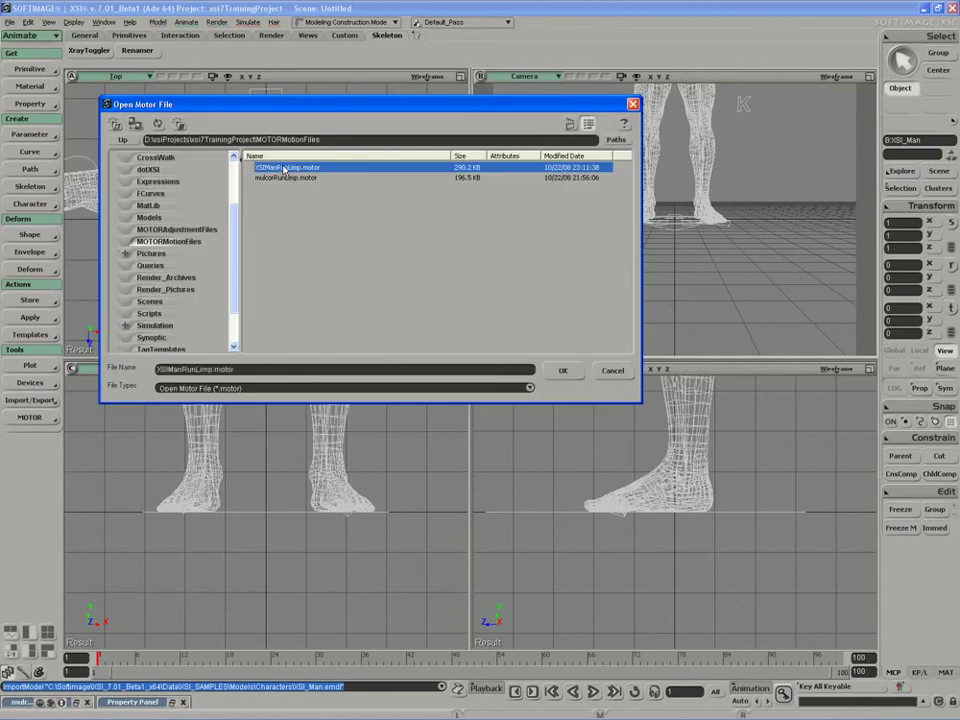
left_click(562, 370)
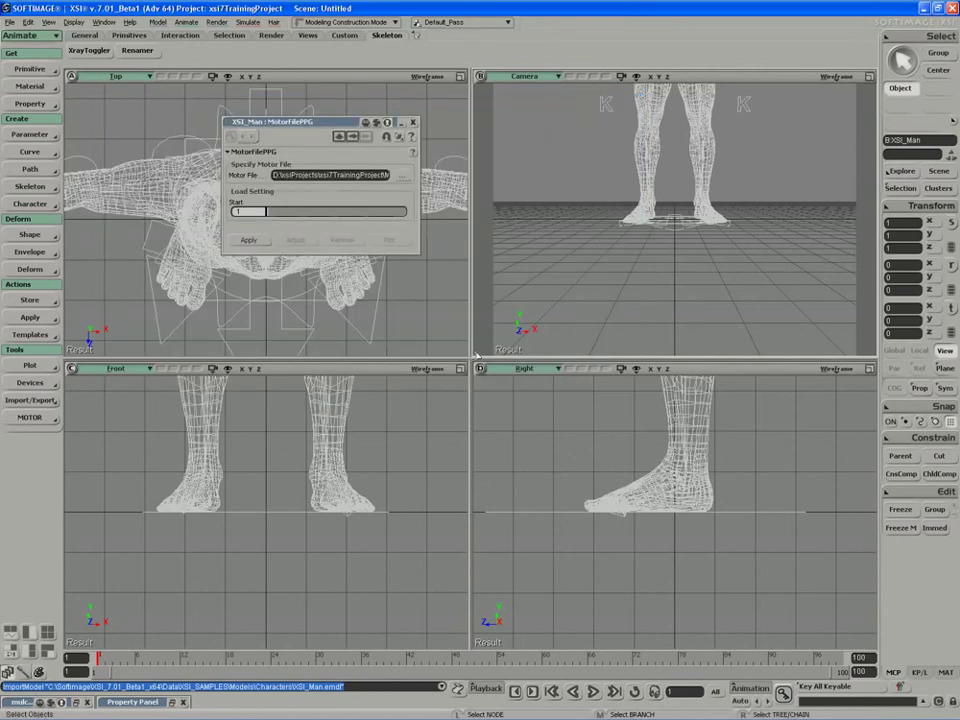
left_click(248, 240)
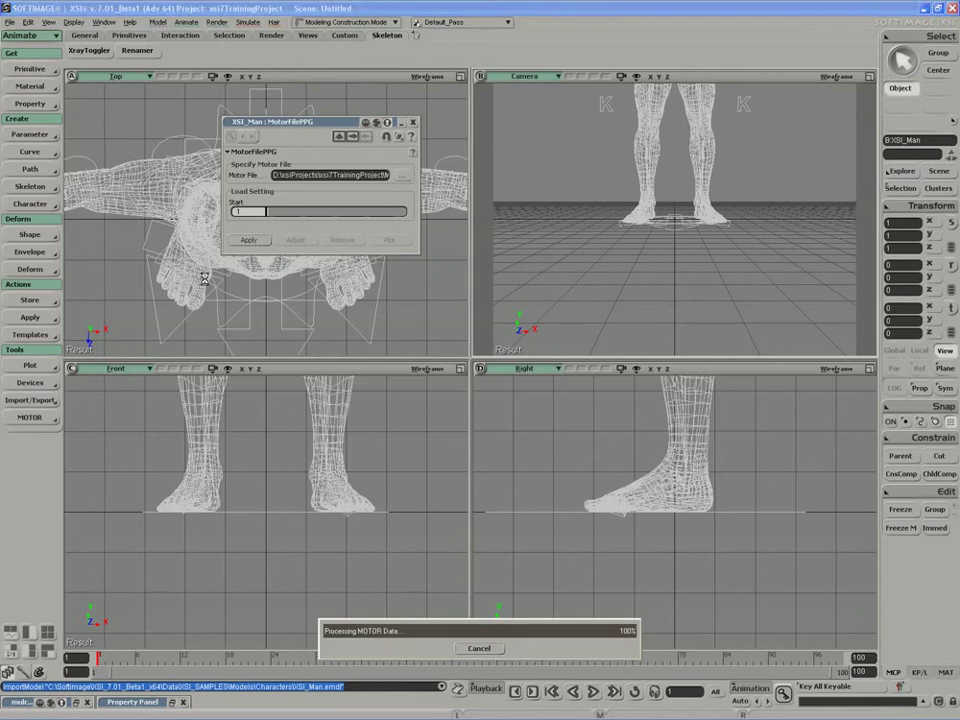
- Maximize the camera view, frame the whole character in shaded display, and scrub through the loaded motion, ending on frame 1
left_click(869, 77)
key("s")
left_click_drag(712, 172, 669, 255)
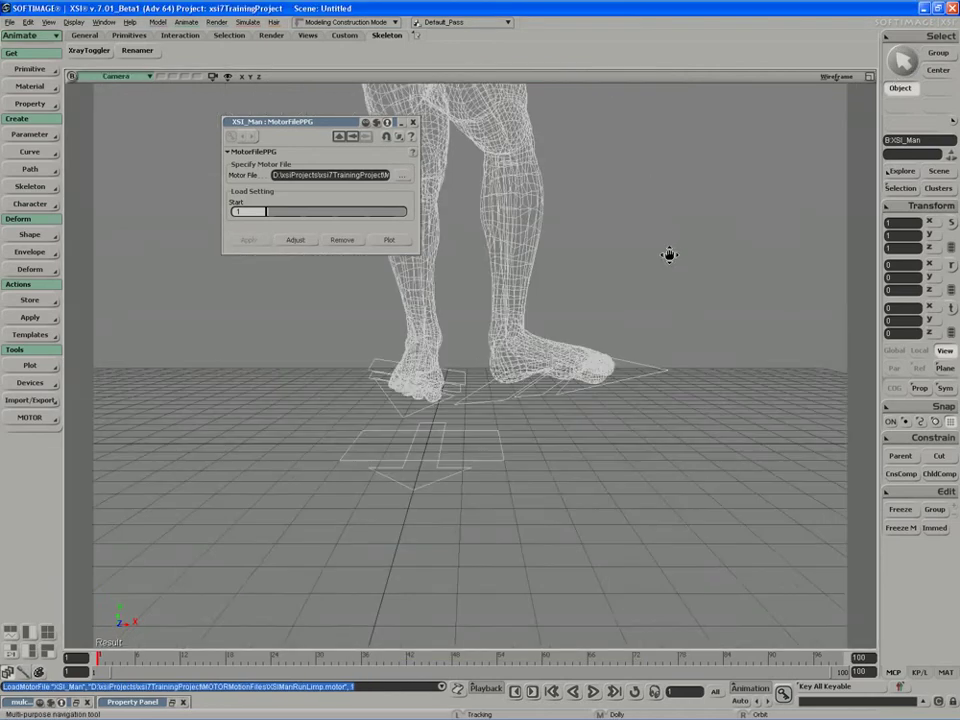
middle_click_drag(669, 255, 773, 231)
right_click_drag(773, 231, 692, 266)
left_click_drag(692, 266, 630, 318)
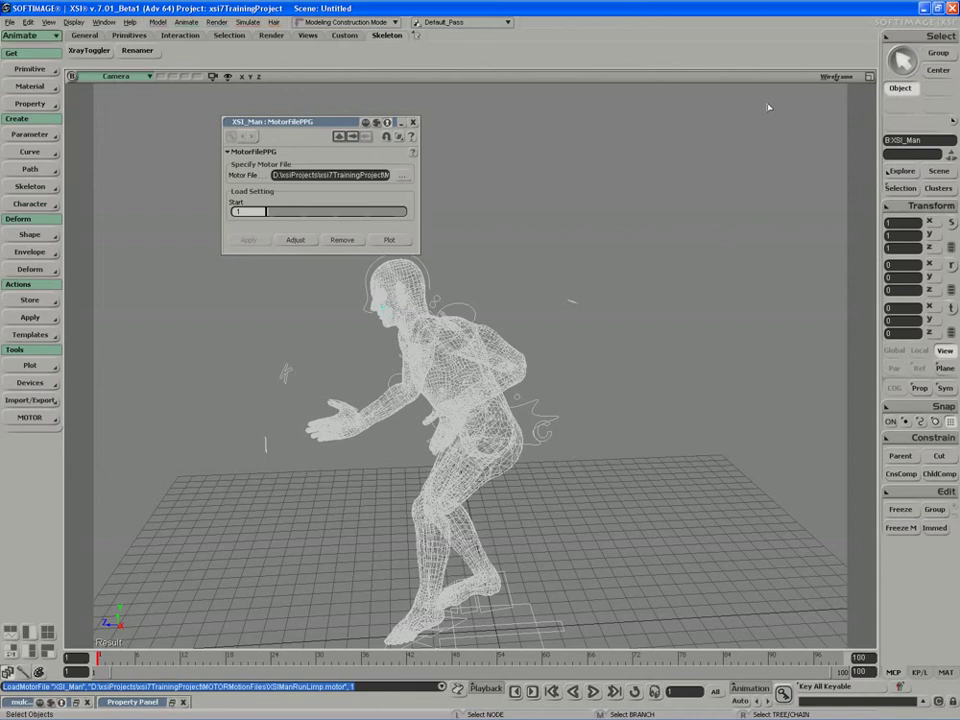
middle_click(836, 77)
key("s")
right_click_drag(729, 208, 724, 191)
middle_click_drag(724, 191, 566, 371)
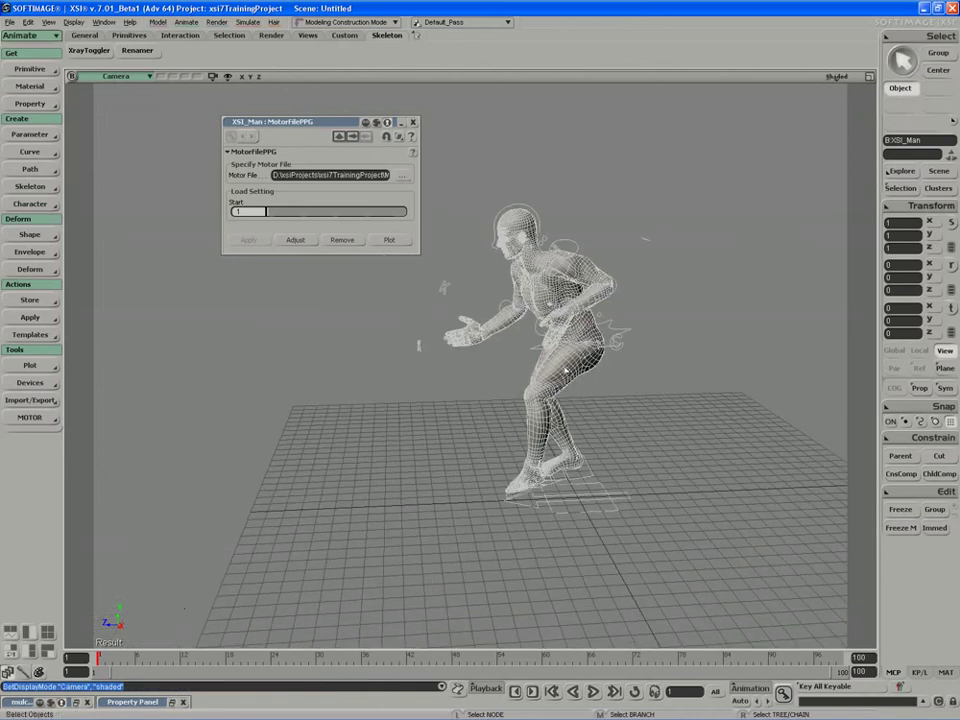
mouse_move(99, 657)
left_mouse_down()
mouse_move(217, 656)
mouse_move(99, 650)
mouse_move(262, 640)
mouse_move(132, 630)
mouse_move(212, 631)
mouse_move(97, 636)
left_mouse_up()
- Adjust the loaded motion with Scale 0.95 and Stride 0.791, deselect the character and close the motion file settings
left_click(295, 242)
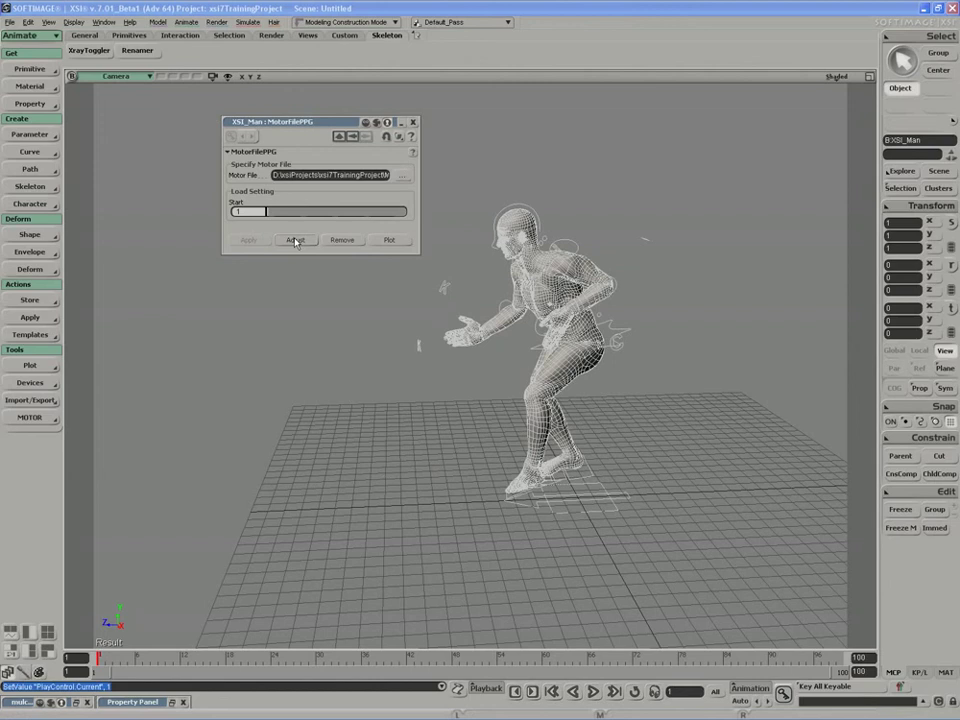
left_click(295, 241)
left_click_drag(204, 362, 341, 369)
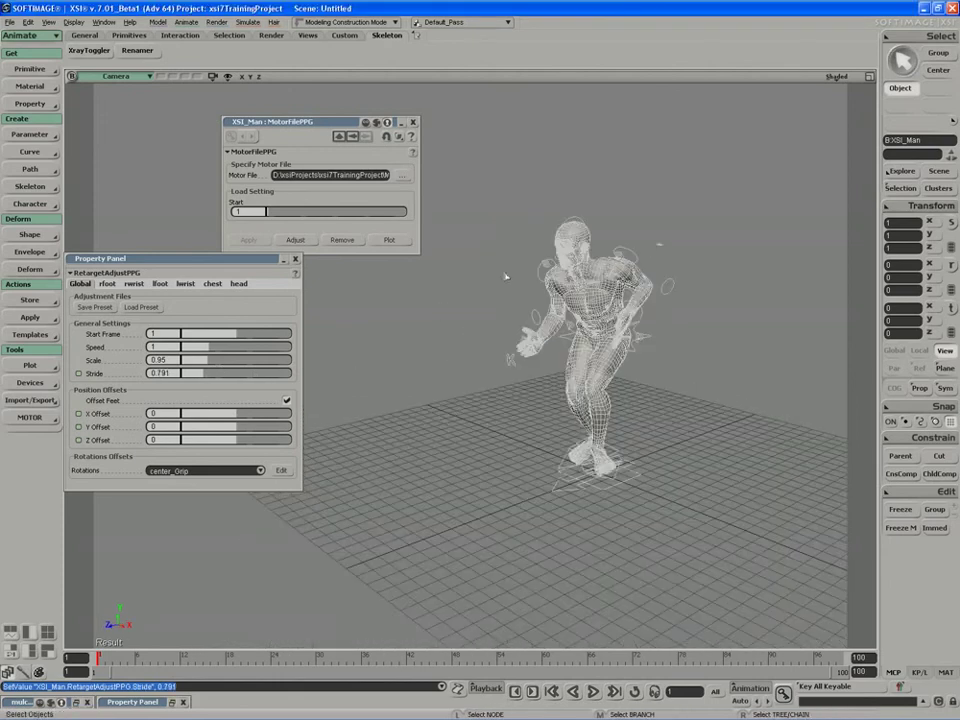
left_click(366, 315)
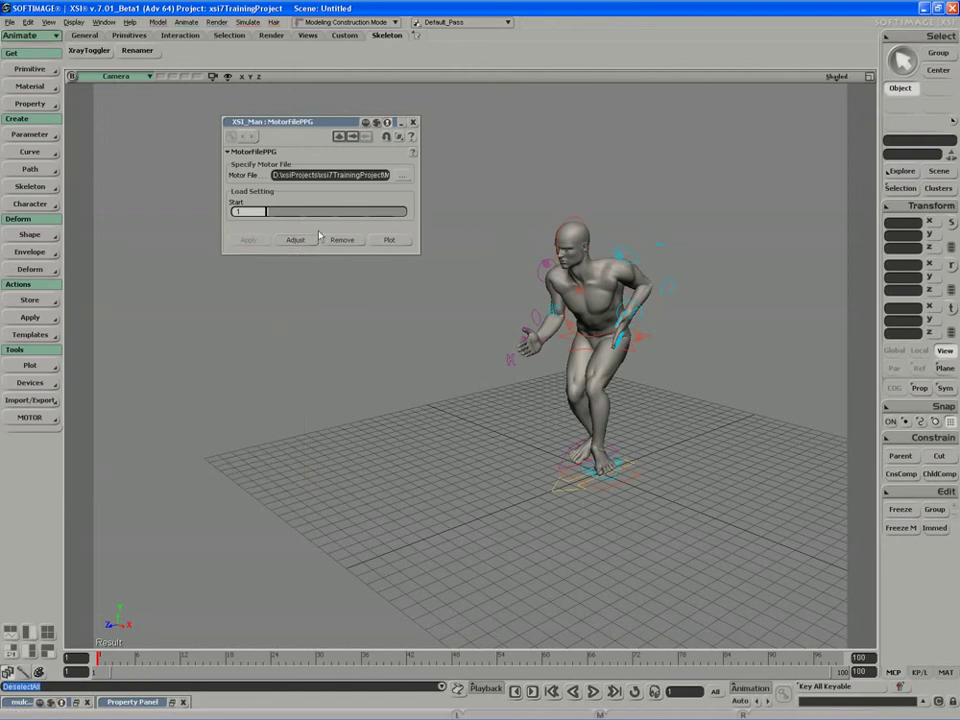
left_click(412, 123)
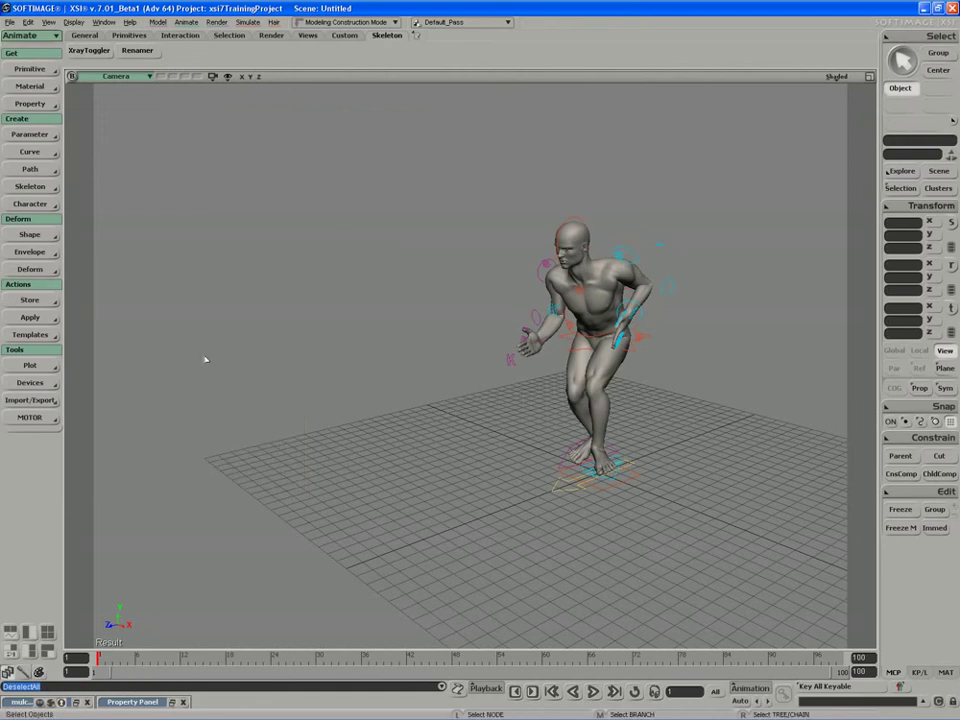
- Open MOTOR's Mocap to Rig settings
left_click(30, 418)
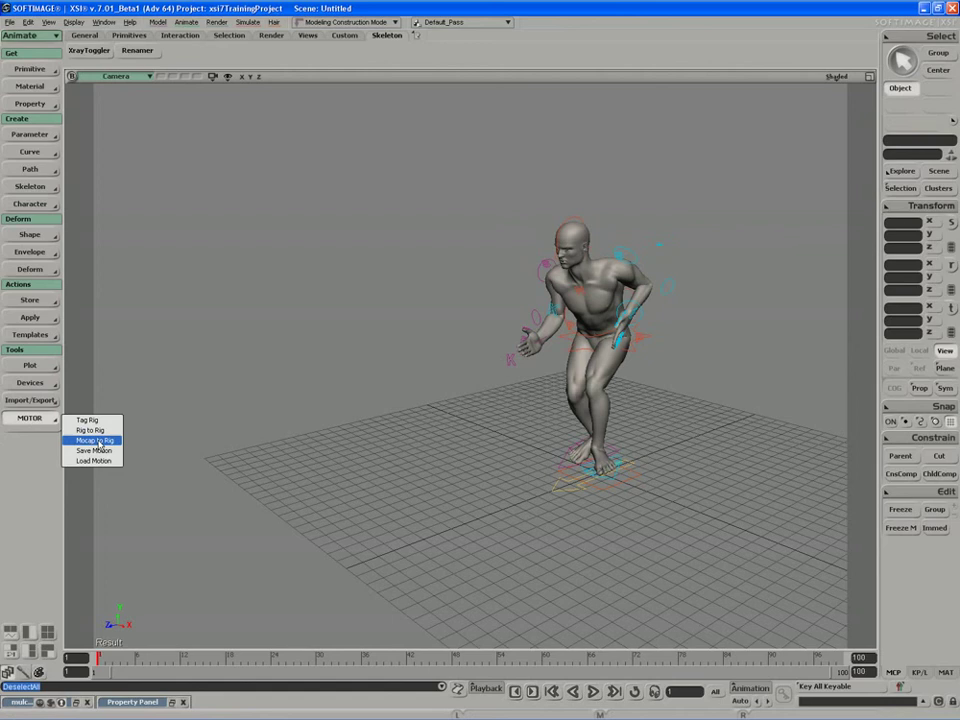